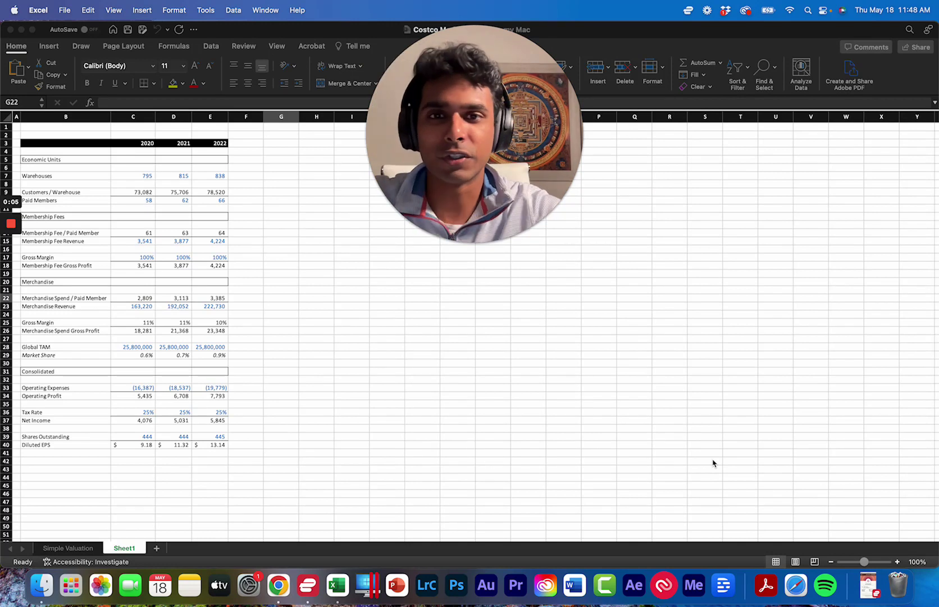
# - Review Costco's 2020–2022 historical figures on Sheet1, from Warehouses down to Diluted EPS, including the 2022 column
pyautogui.click(75, 166)
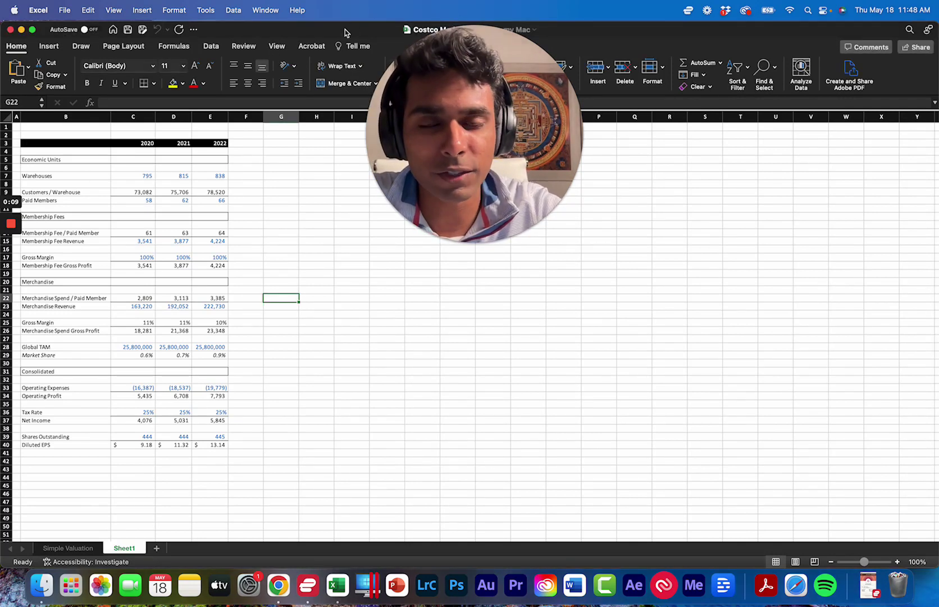
pyautogui.click(79, 152)
pyautogui.moveTo(46, 140); pyautogui.dragTo(222, 453)
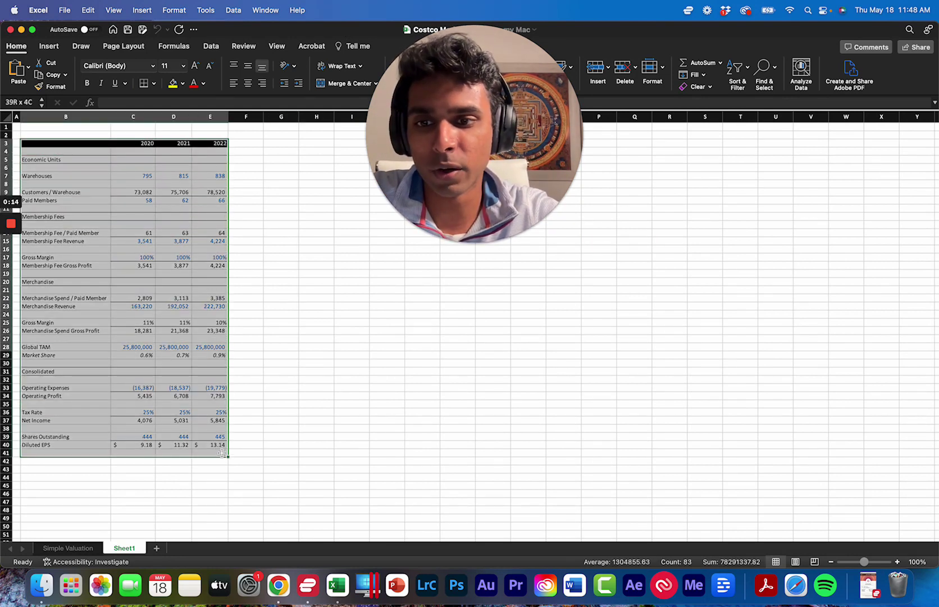
pyautogui.click(264, 405)
pyautogui.moveTo(59, 144); pyautogui.dragTo(208, 450)
pyautogui.click(256, 249)
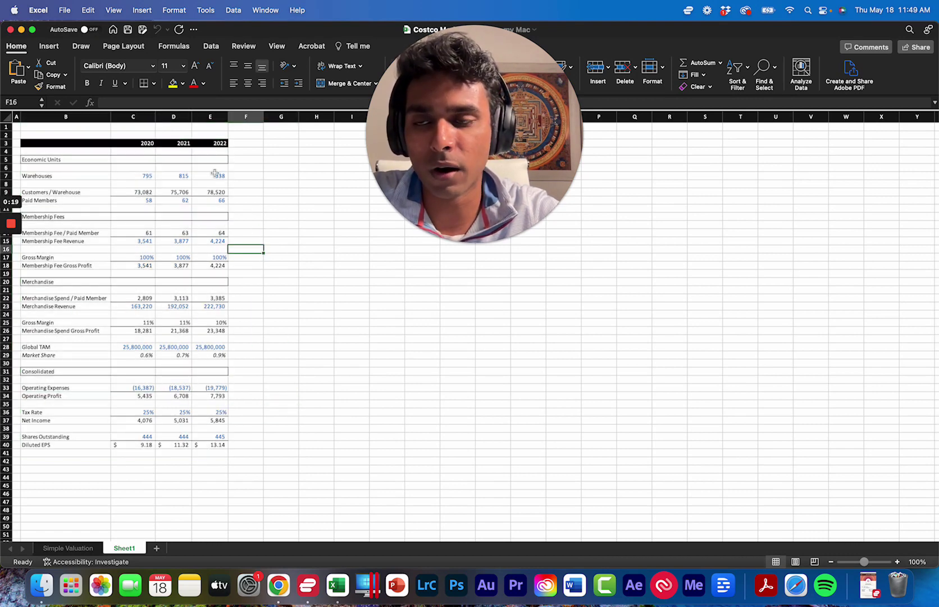
pyautogui.moveTo(206, 176); pyautogui.dragTo(203, 459)
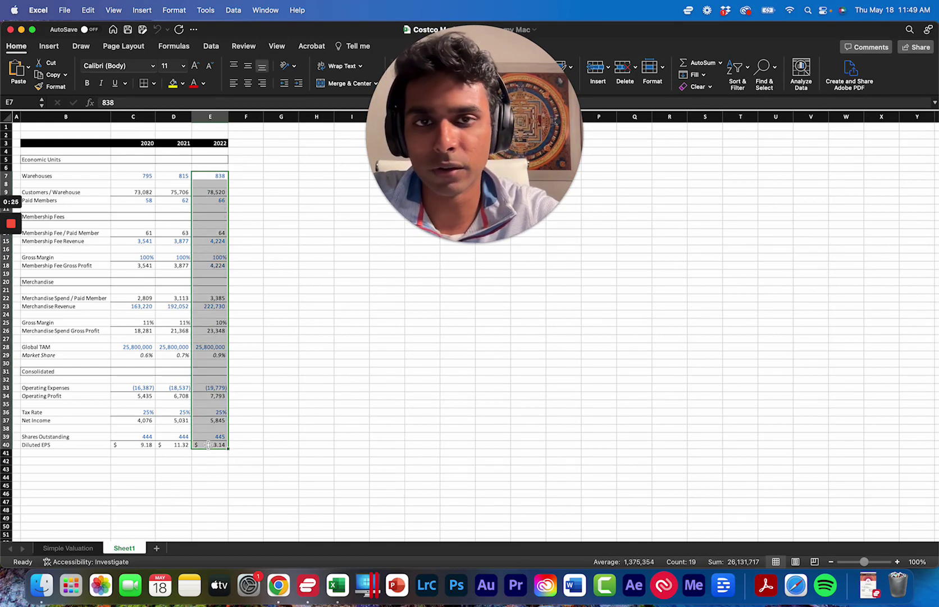
pyautogui.click(261, 450)
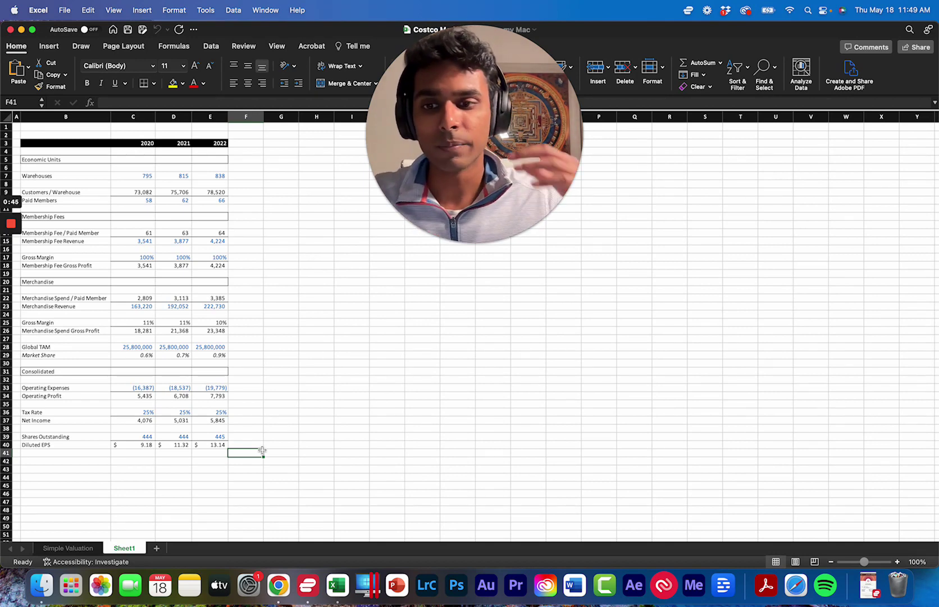
# - Compare the historical model on Sheet1 with the inputs still needed on the Simple Valuation sheet
pyautogui.click(68, 548)
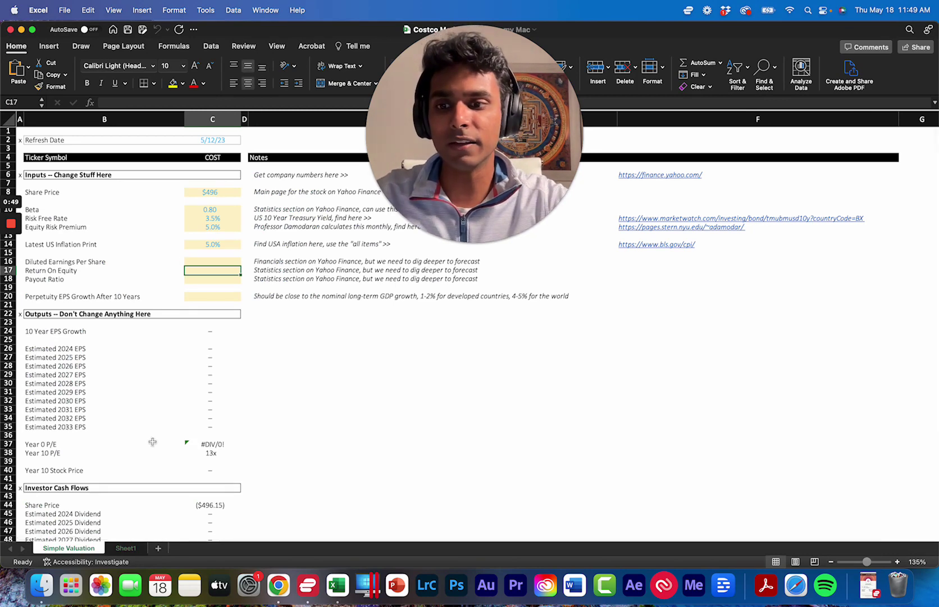
pyautogui.click(125, 548)
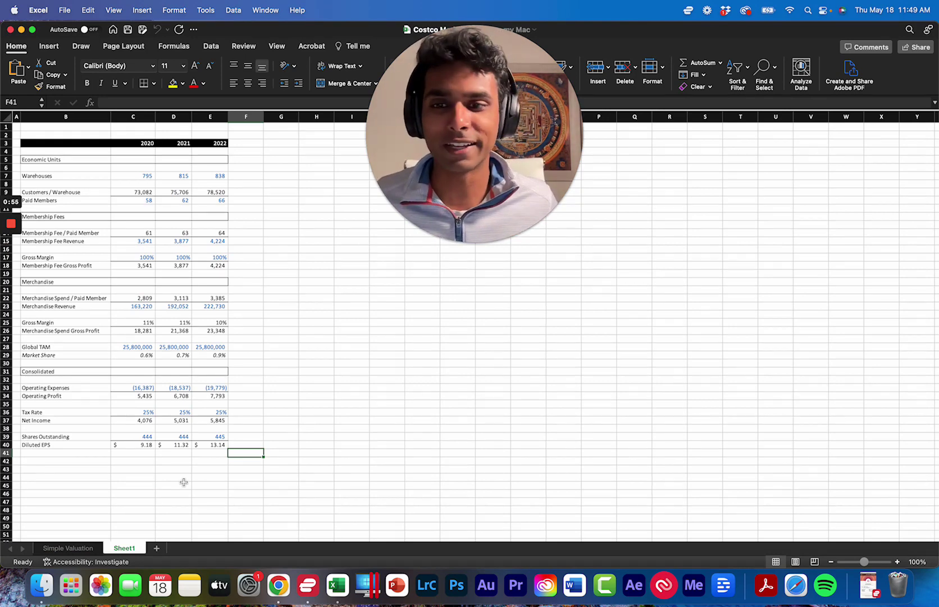
pyautogui.click(68, 549)
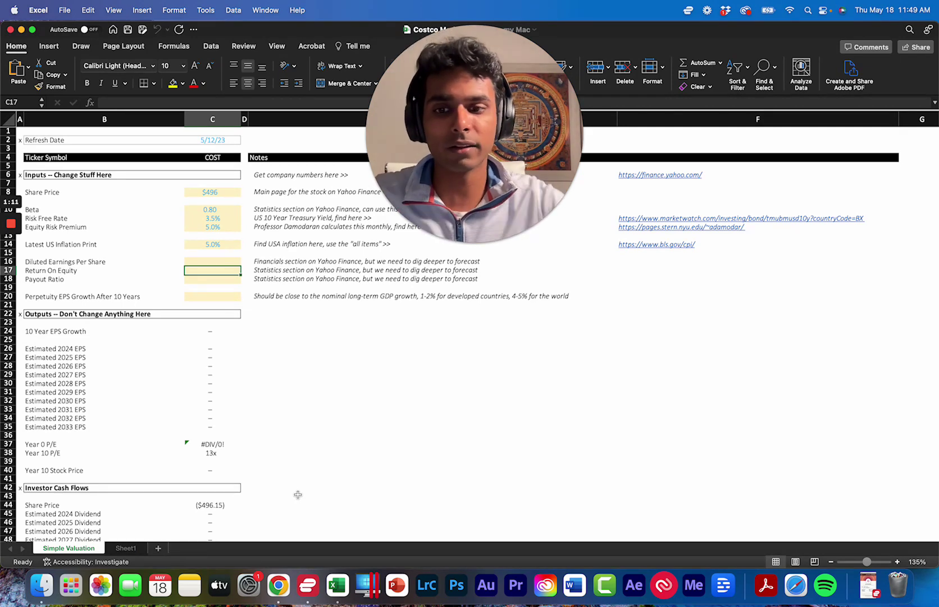
# - Switch to Chrome with the first listed profile and open tikr.com
pyautogui.click(281, 597)
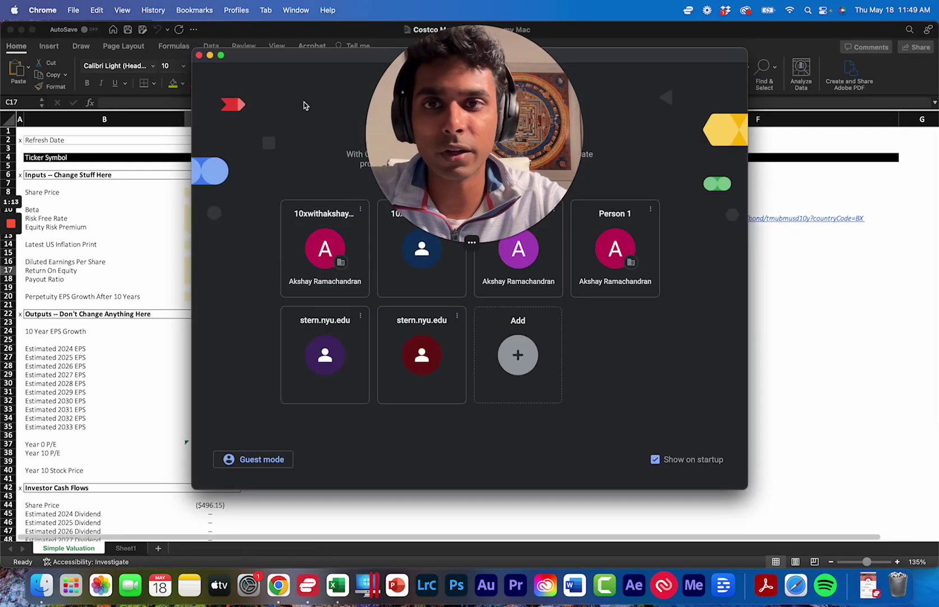
pyautogui.click(299, 243)
pyautogui.moveTo(475, 169); pyautogui.dragTo(828, 171)
pyautogui.click(414, 55)
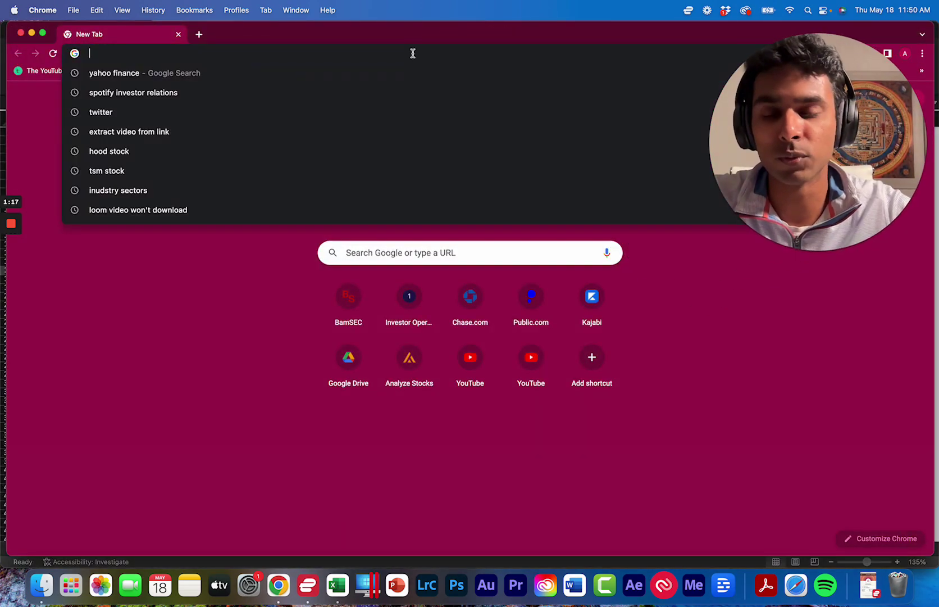
pyautogui.write('tikr.com')
pyautogui.press('Return')
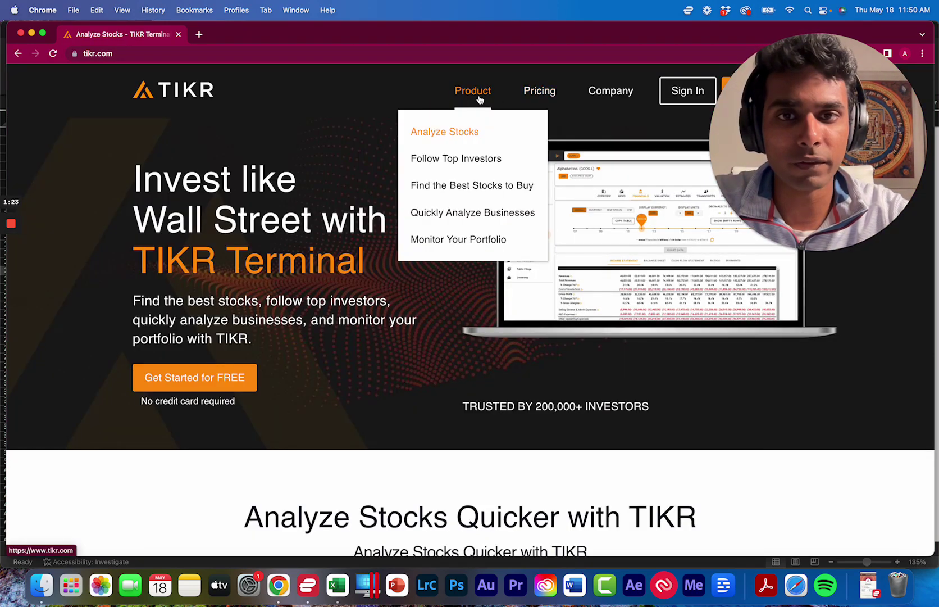
# - Examine TIKR's pricing plans, especially the Free plan's analyst estimates coverage, and close the pricing page
pyautogui.click(541, 92)
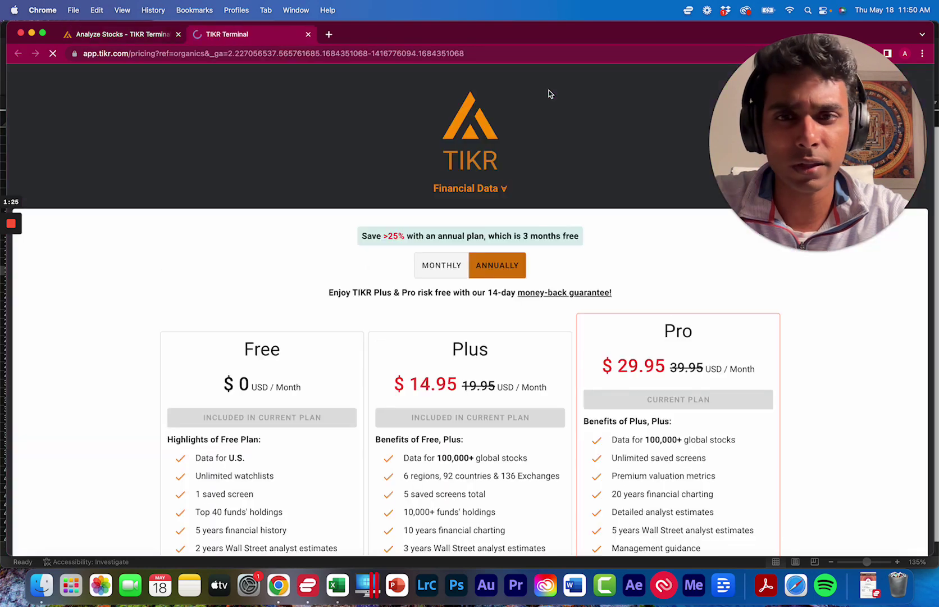
pyautogui.scroll(-3, 401, 290)
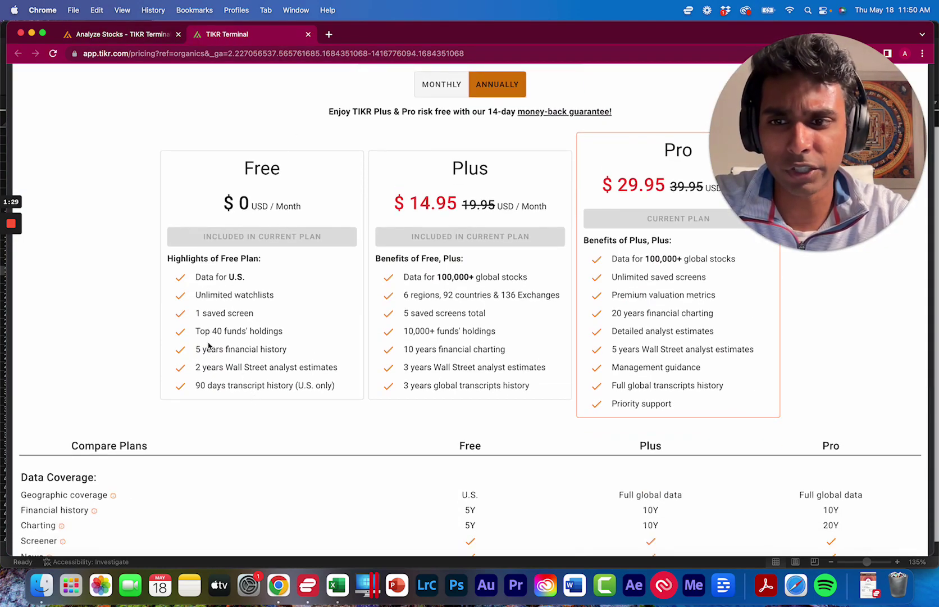
pyautogui.moveTo(195, 366); pyautogui.dragTo(346, 368)
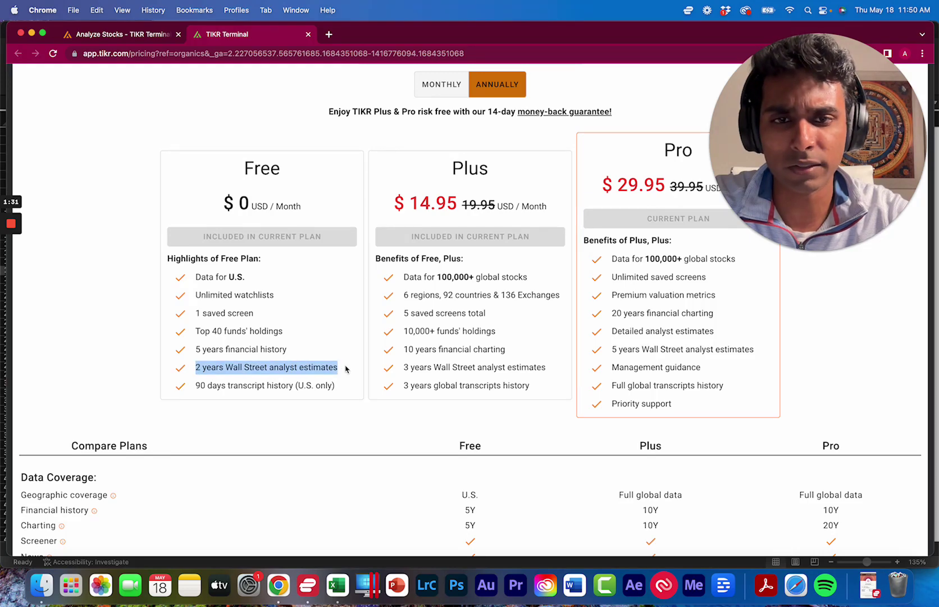
pyautogui.scroll(5, 273, 310)
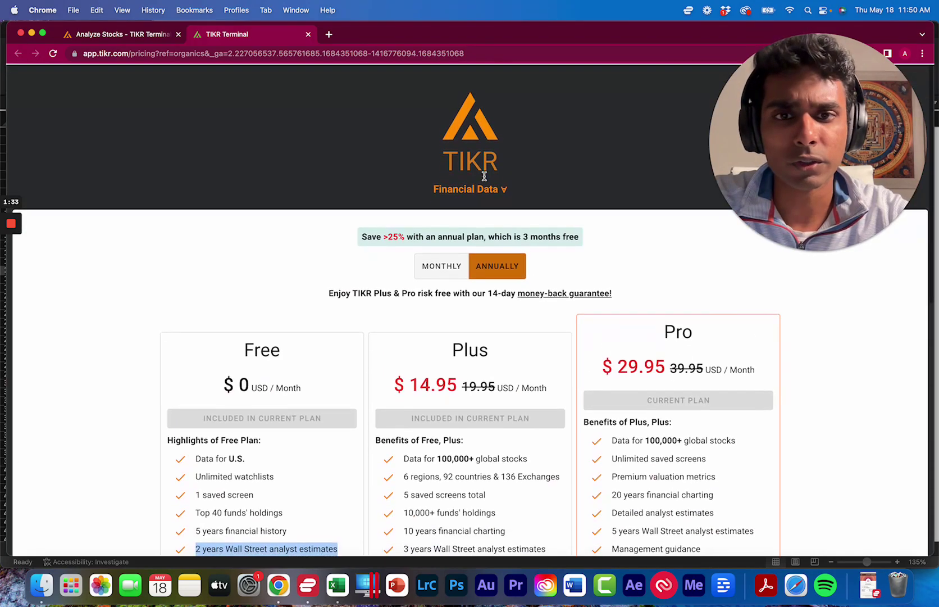
pyautogui.click(102, 42)
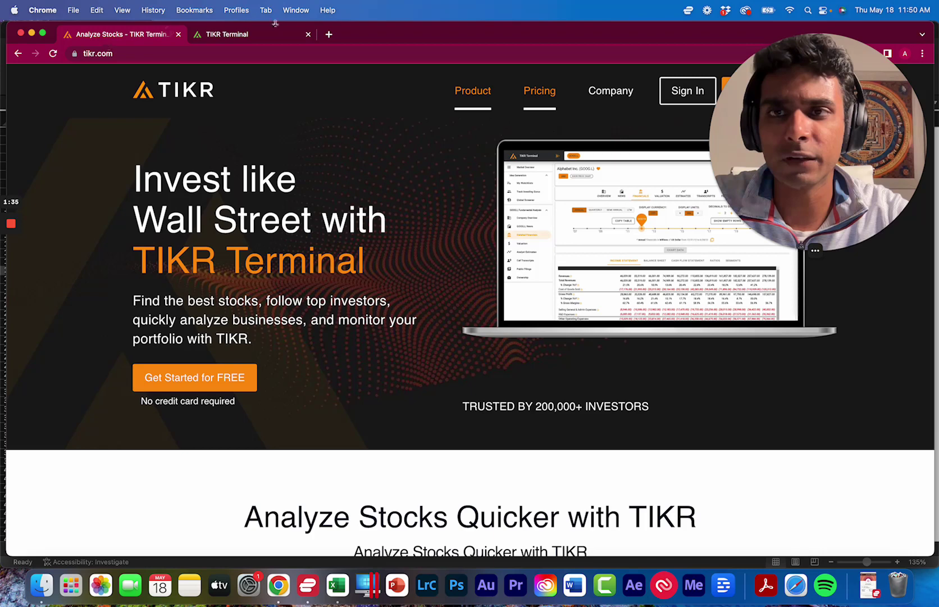
pyautogui.click(308, 35)
# - Sign in to TIKR Terminal and open Costco's company page by searching the tickers for "costco"
pyautogui.click(694, 99)
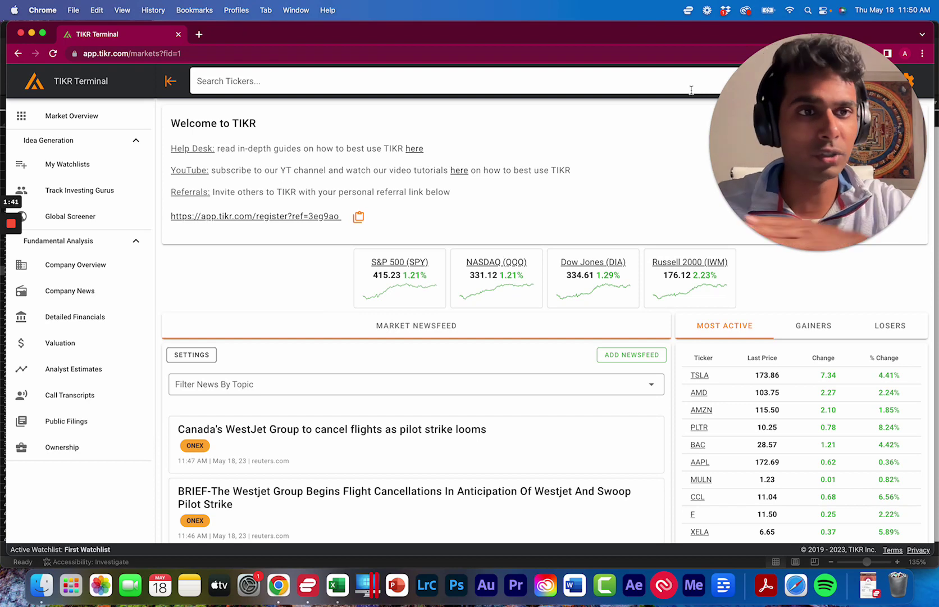
pyautogui.click(440, 77)
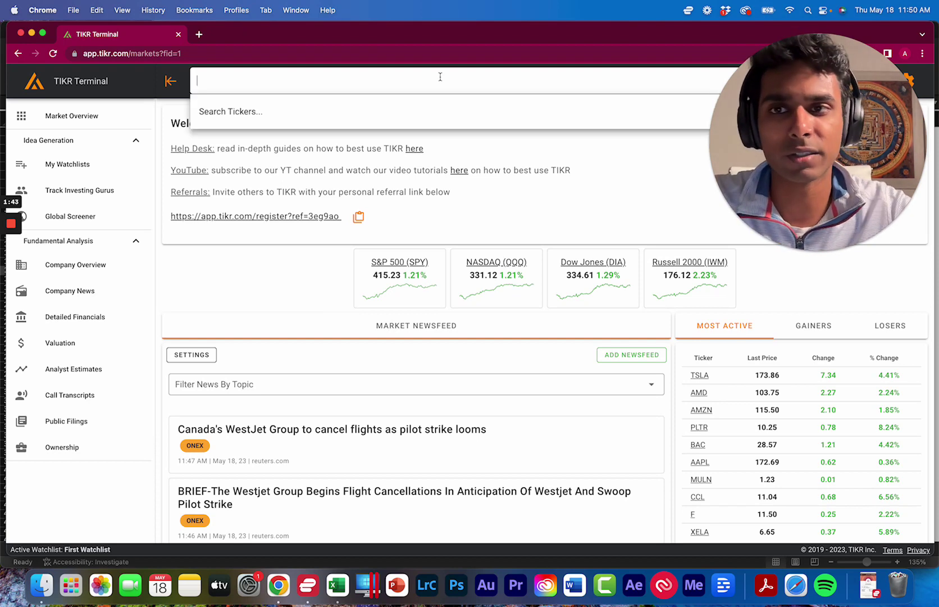
pyautogui.write('costco')
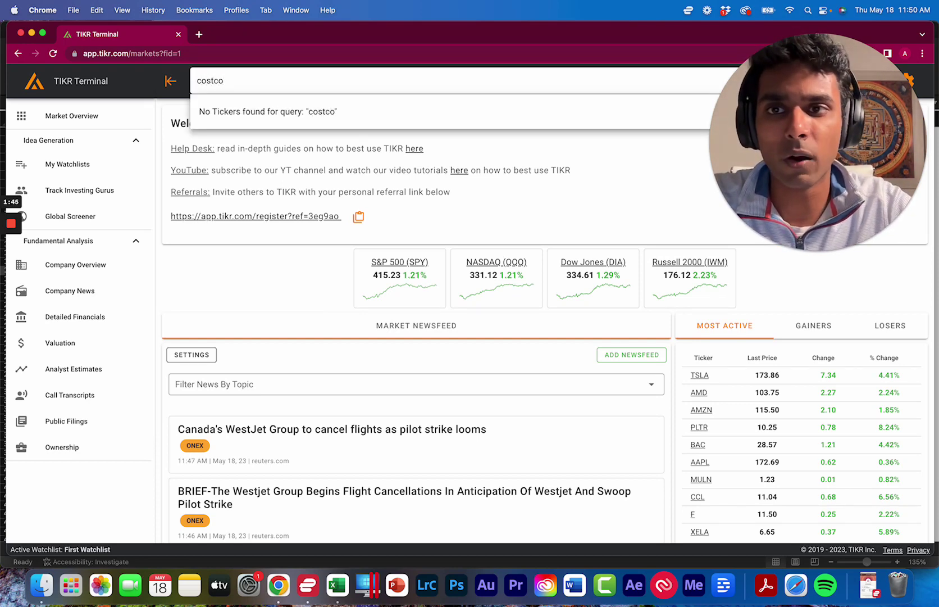
pyautogui.press('Return')
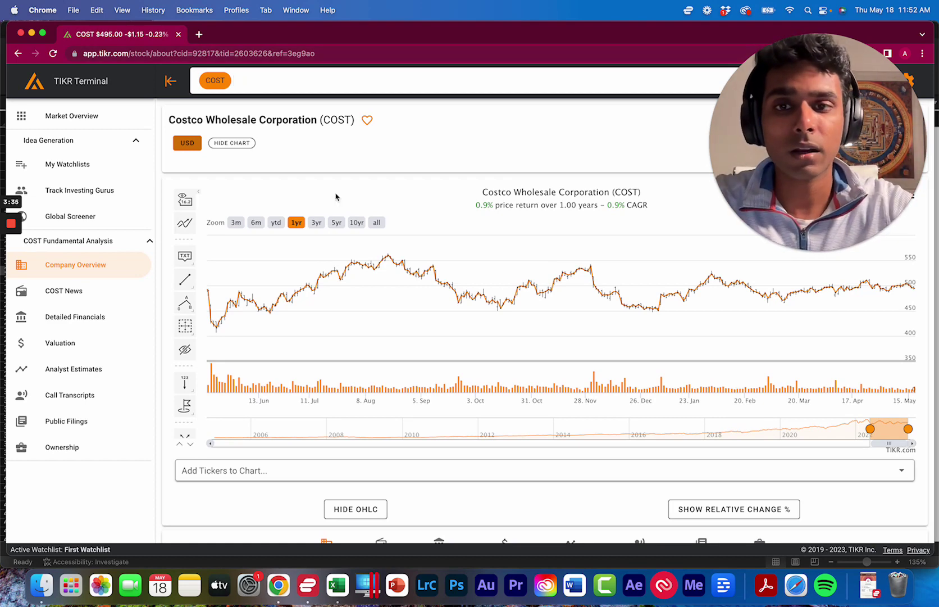
# - Open Costco's analyst estimates and find the EPS Normalized row under Actuals & Forward Estimates
pyautogui.scroll(-5, 339, 198)
pyautogui.click(567, 406)
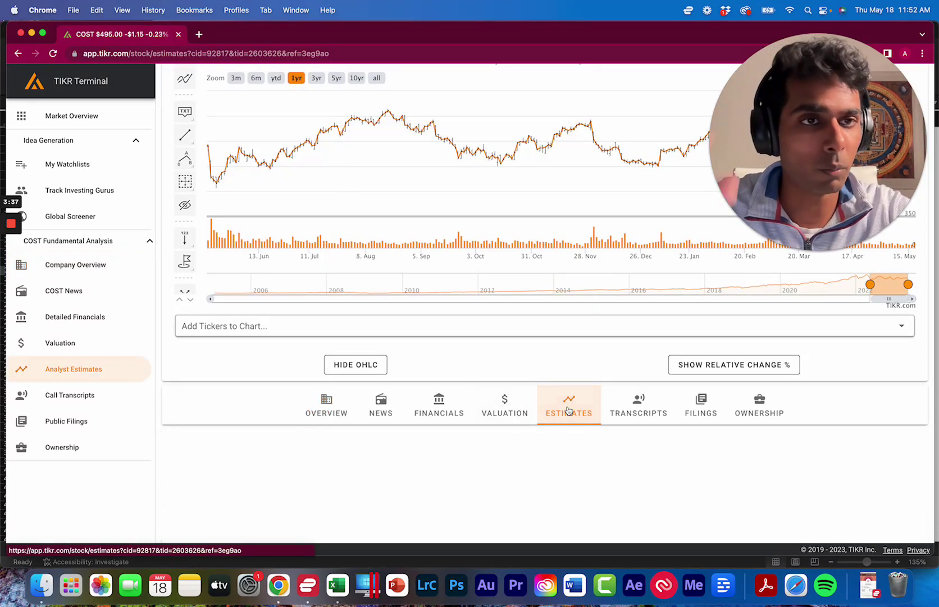
pyautogui.scroll(3, 509, 265)
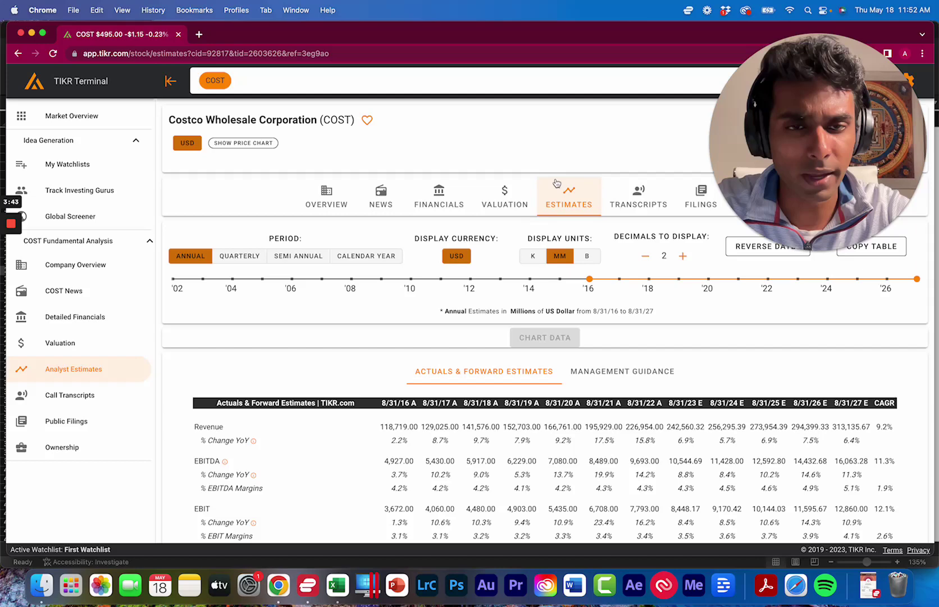
pyautogui.scroll(-3, 590, 361)
pyautogui.scroll(-2, 590, 361)
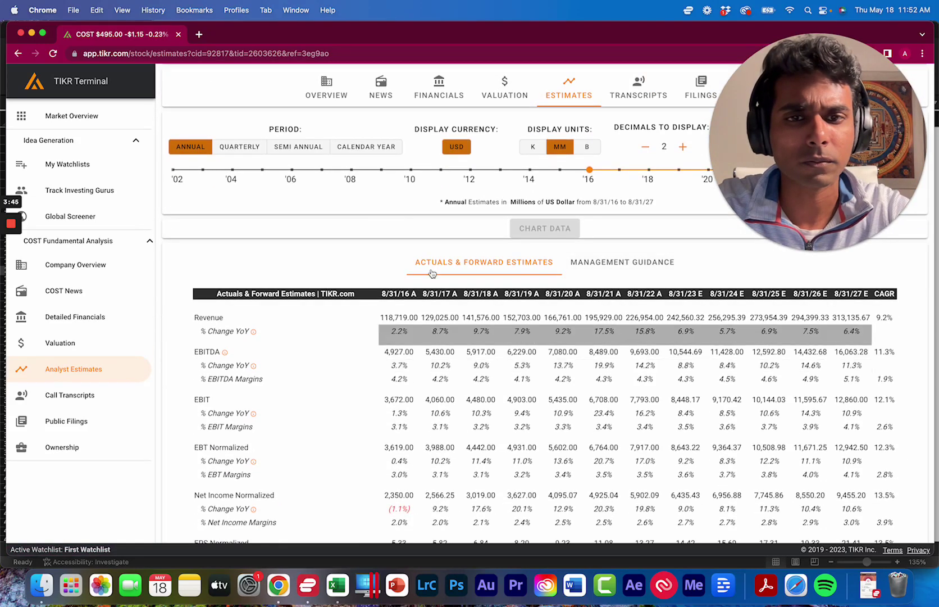
pyautogui.scroll(-3, 565, 253)
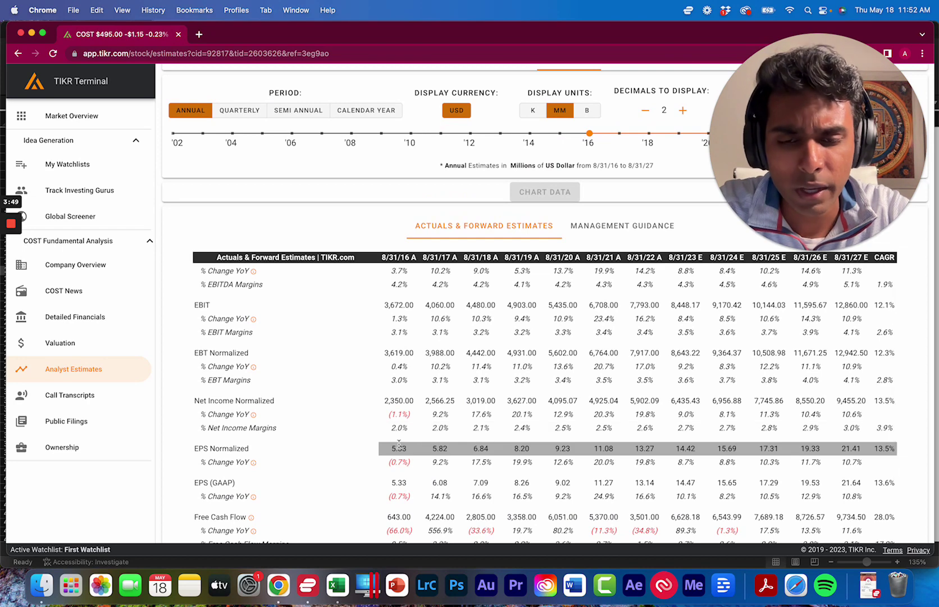
pyautogui.scroll(-1, 399, 444)
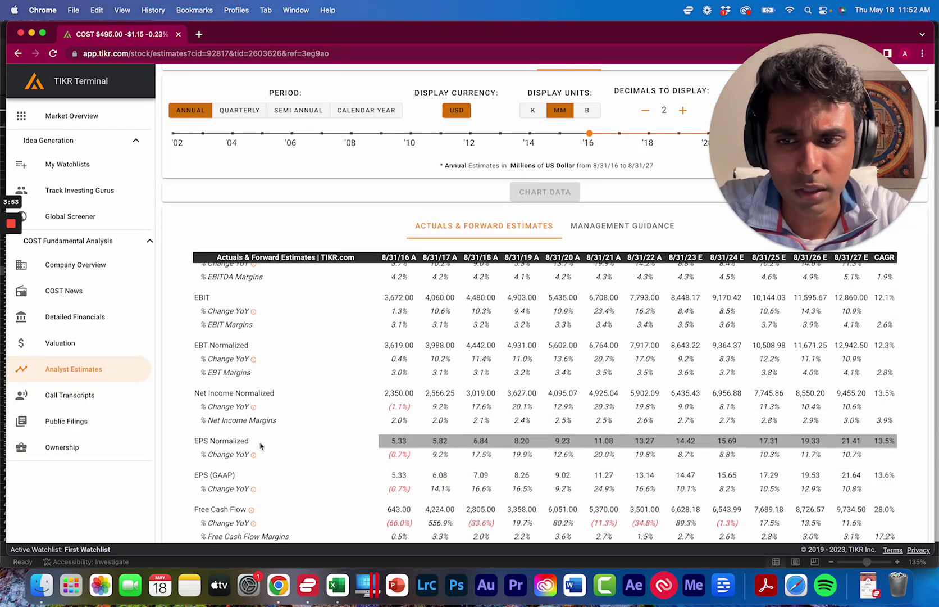
# - Compare the Diluted EPS row for 2020–2022 on Excel's Sheet1 with TIKR's EPS Normalized actuals
pyautogui.press('super+Tab')
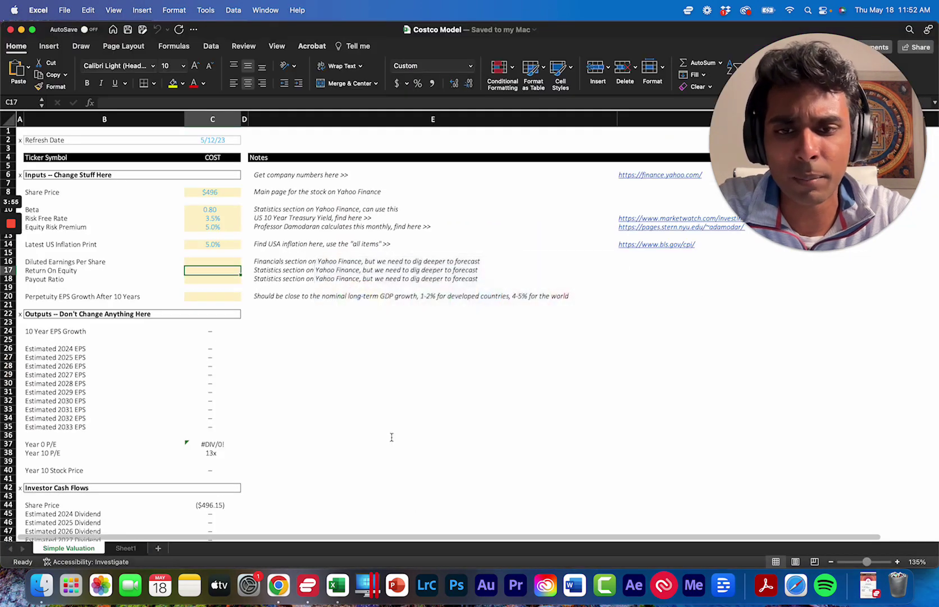
pyautogui.click(126, 548)
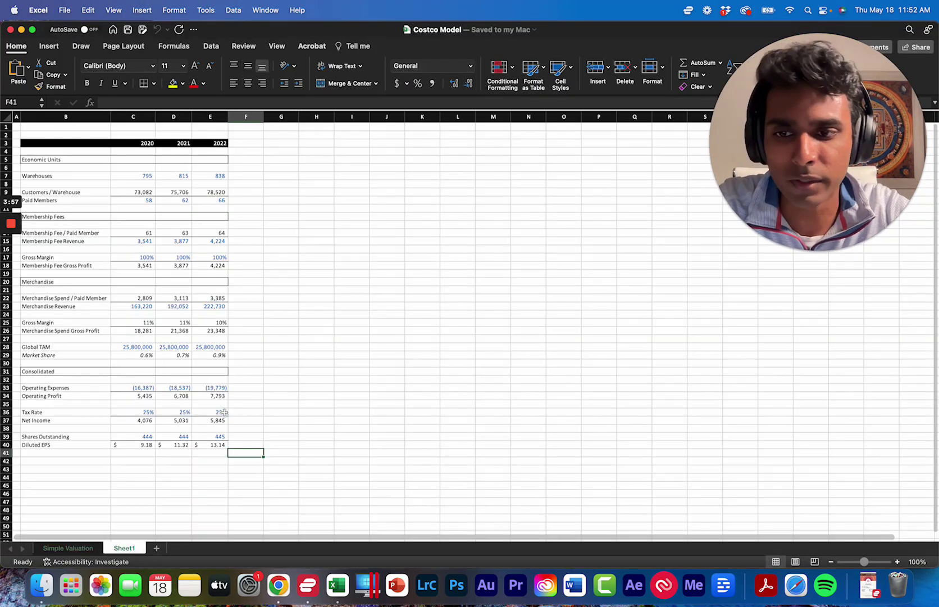
pyautogui.click(218, 445)
pyautogui.moveTo(142, 445); pyautogui.dragTo(214, 444)
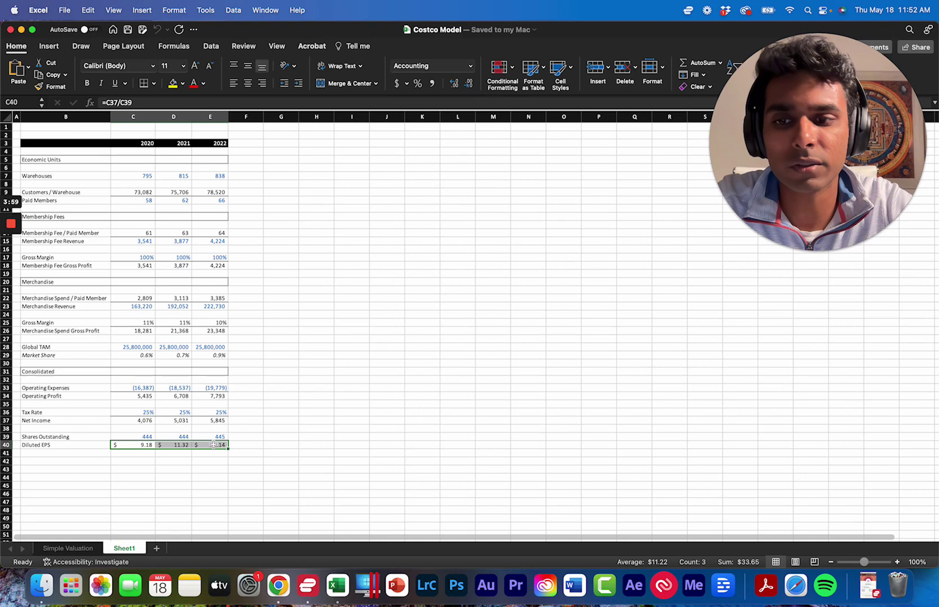
pyautogui.press('super+Tab')
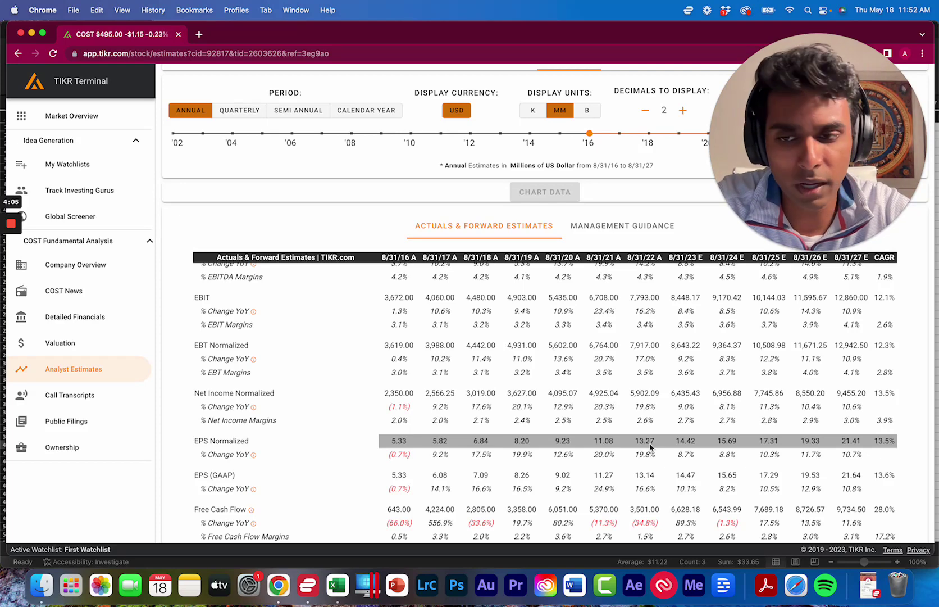
pyautogui.press('super+Tab')
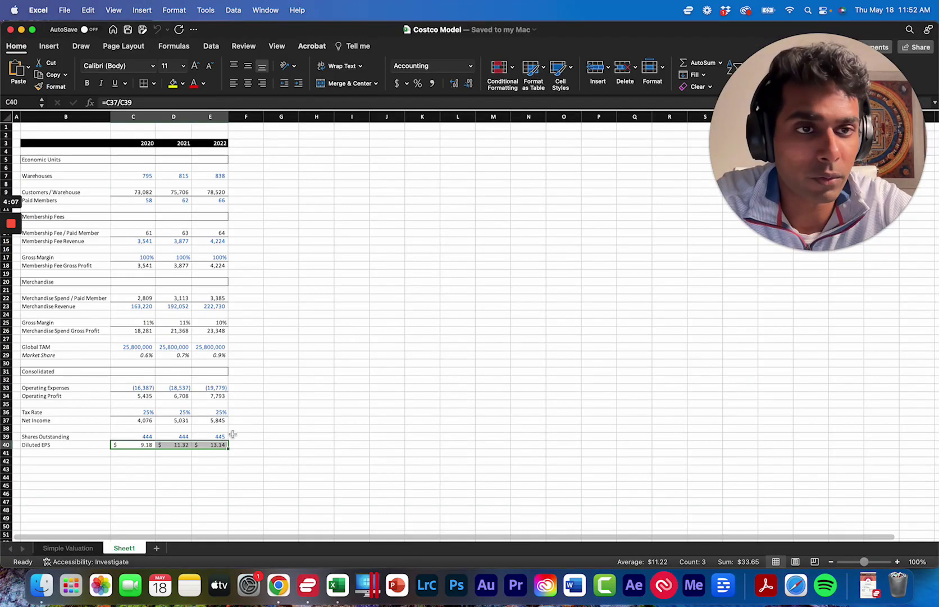
pyautogui.press('super+Tab')
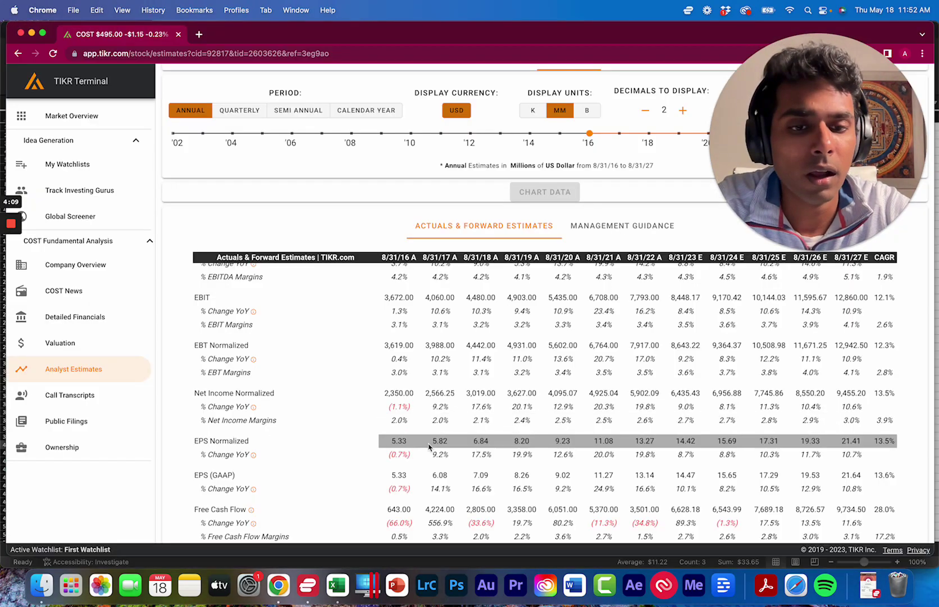
pyautogui.press('super+Tab')
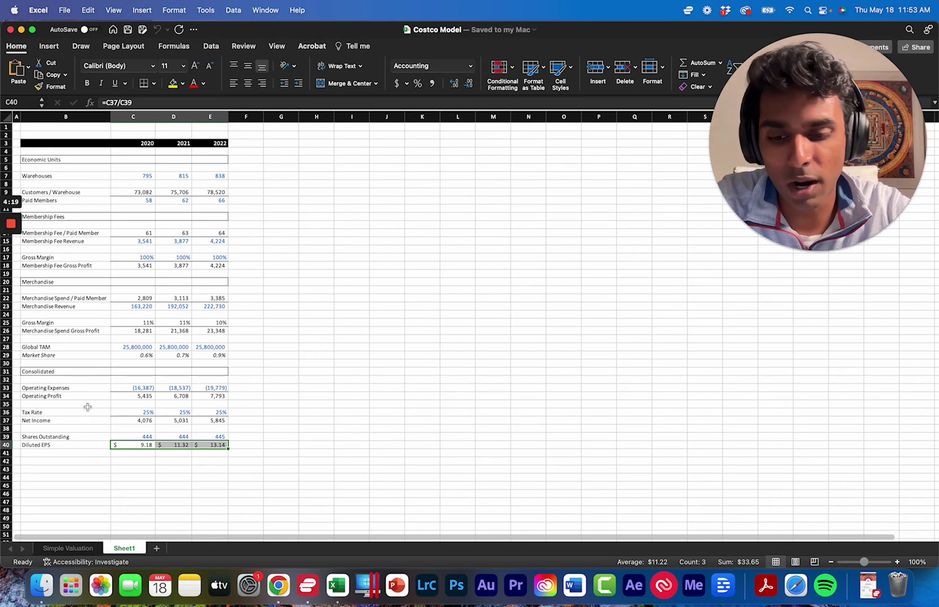
# - Return to TIKR in Chrome and check the number of analyst estimates behind the forward EPS Normalized values
pyautogui.press('super+Tab')
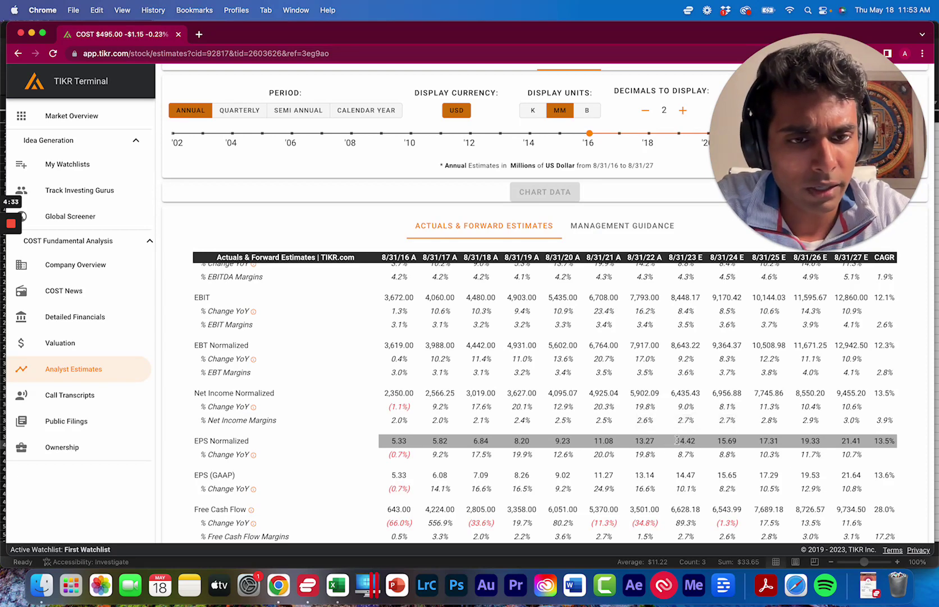
pyautogui.moveTo(679, 440)
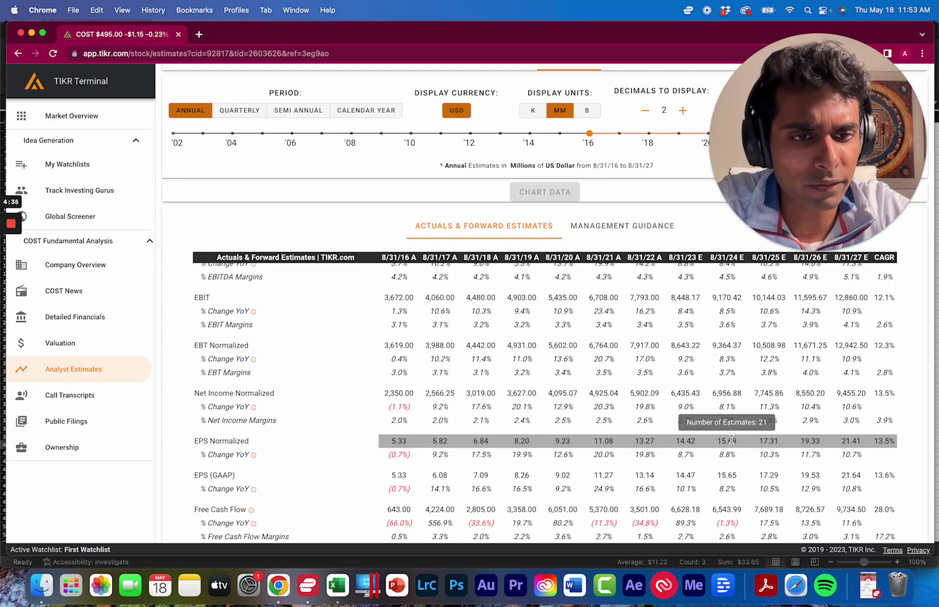
pyautogui.moveTo(771, 441)
pyautogui.moveTo(845, 441)
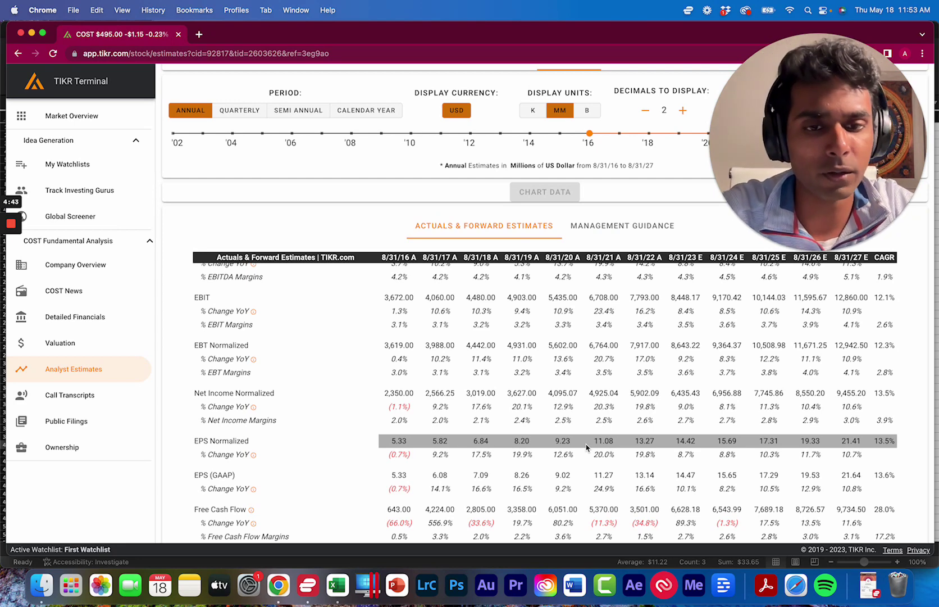
# - Switch to Excel and review the 2020–2022 model on Sheet1, focusing on the 2022 column and the Warehouses row
pyautogui.press('super+Tab')
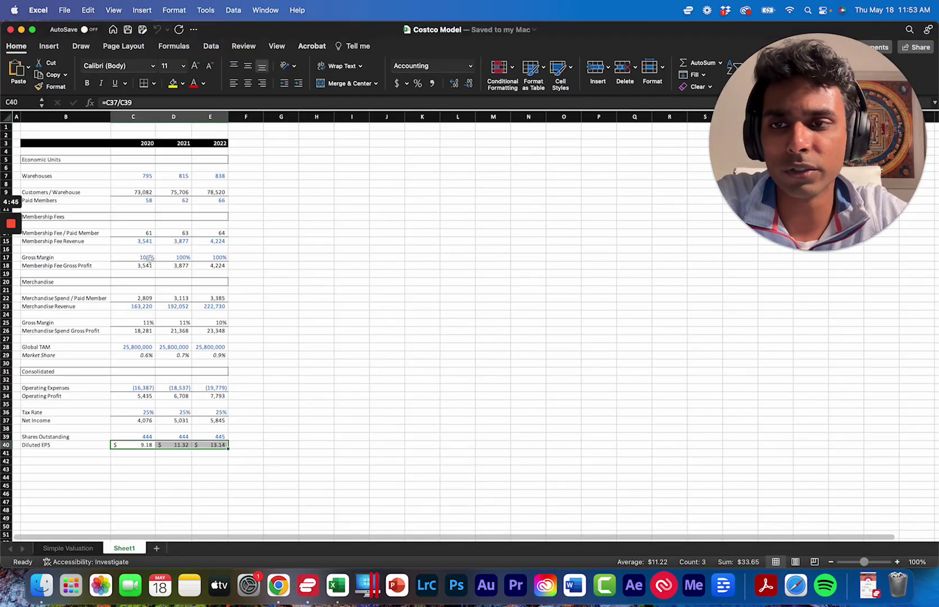
pyautogui.moveTo(43, 149); pyautogui.dragTo(215, 447)
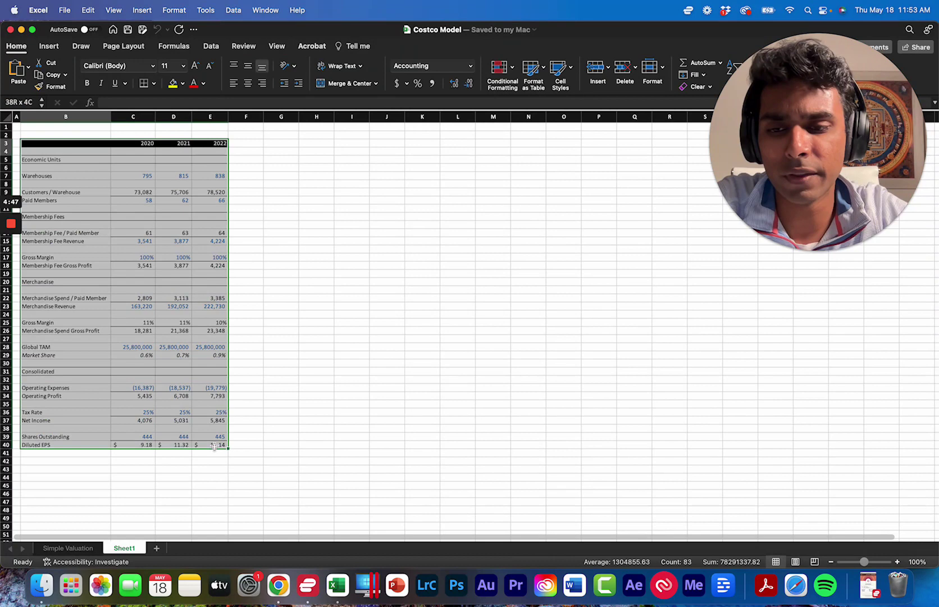
pyautogui.click(256, 445)
pyautogui.moveTo(214, 444); pyautogui.dragTo(210, 143)
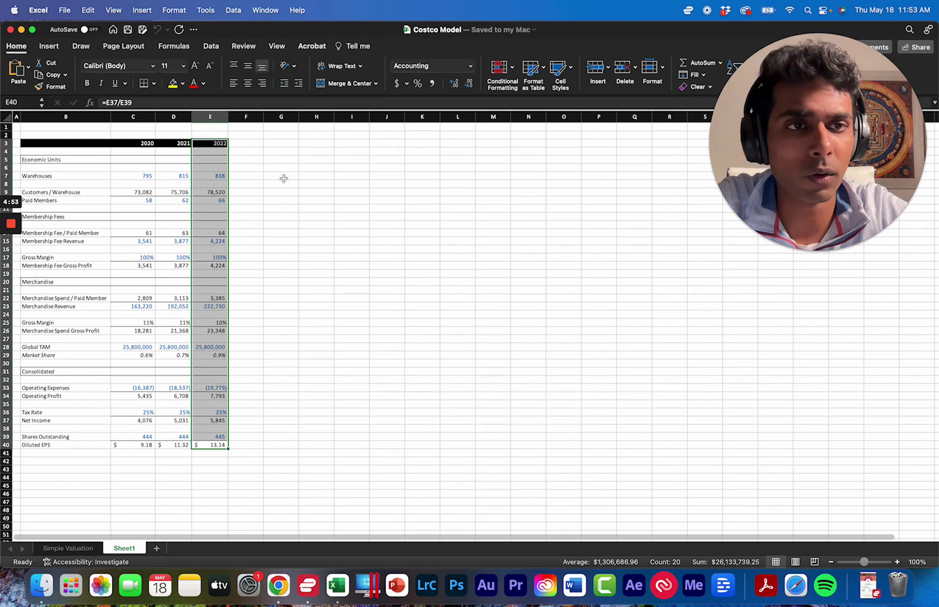
pyautogui.click(256, 249)
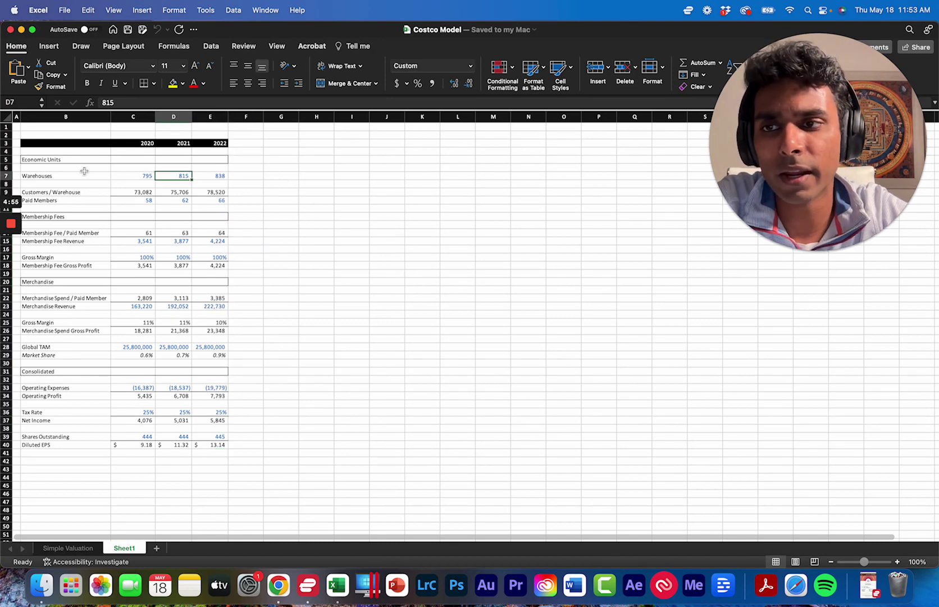
pyautogui.moveTo(83, 176); pyautogui.dragTo(219, 176)
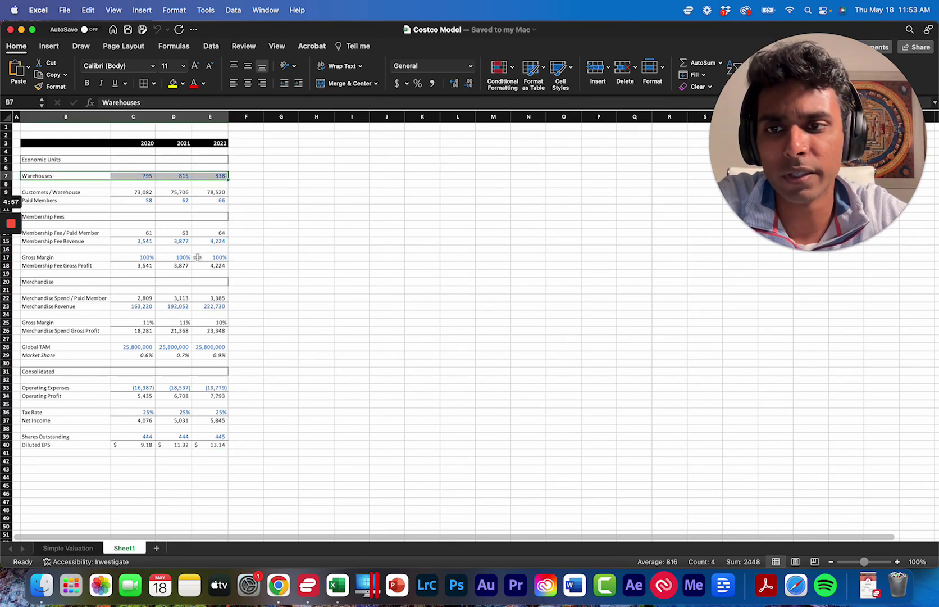
# - Return to TIKR, view Costco's income statement, and examine and chart Revenue % Change YoY in the analyst estimates
pyautogui.press('super+Tab')
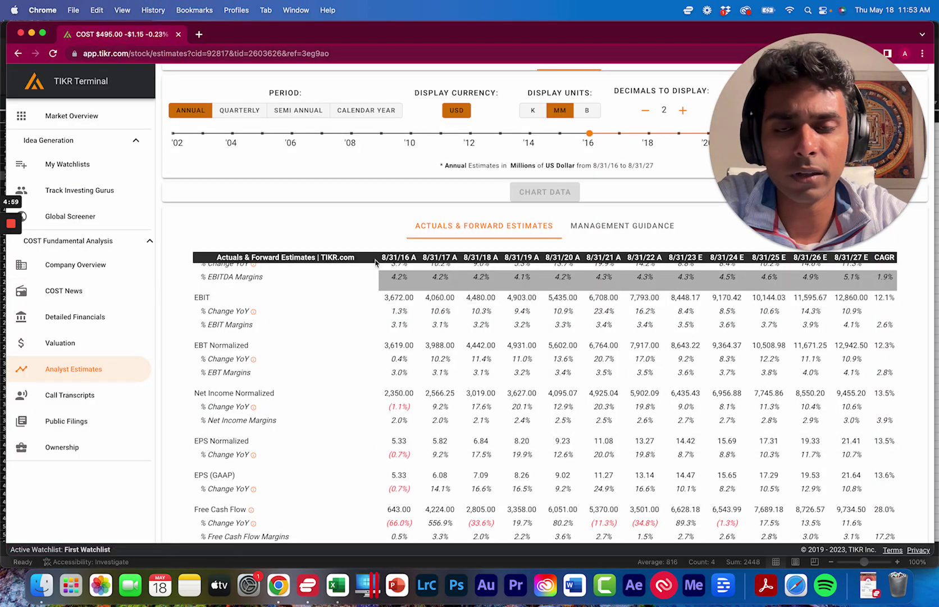
pyautogui.scroll(4, 378, 249)
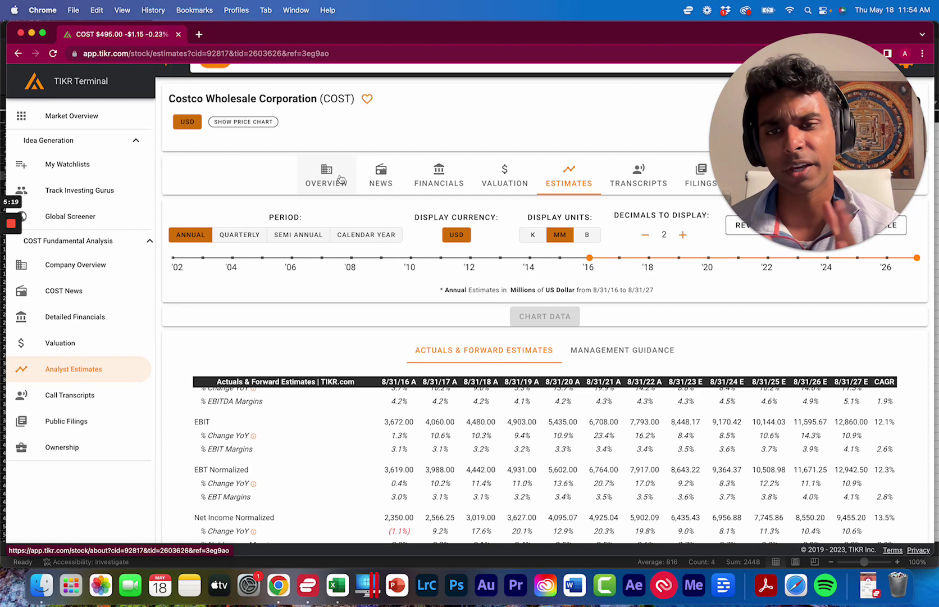
pyautogui.click(440, 177)
pyautogui.scroll(-1, 439, 185)
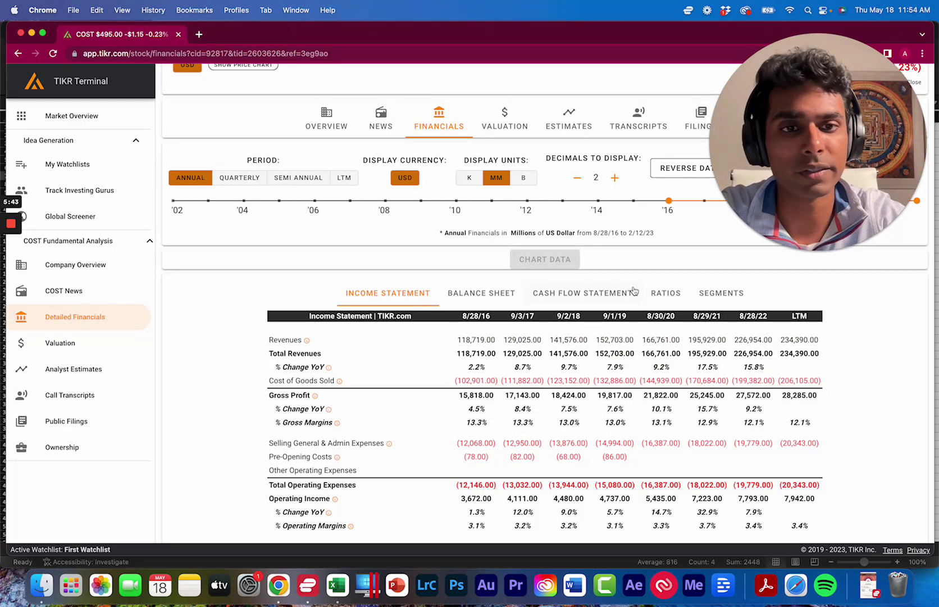
pyautogui.click(569, 119)
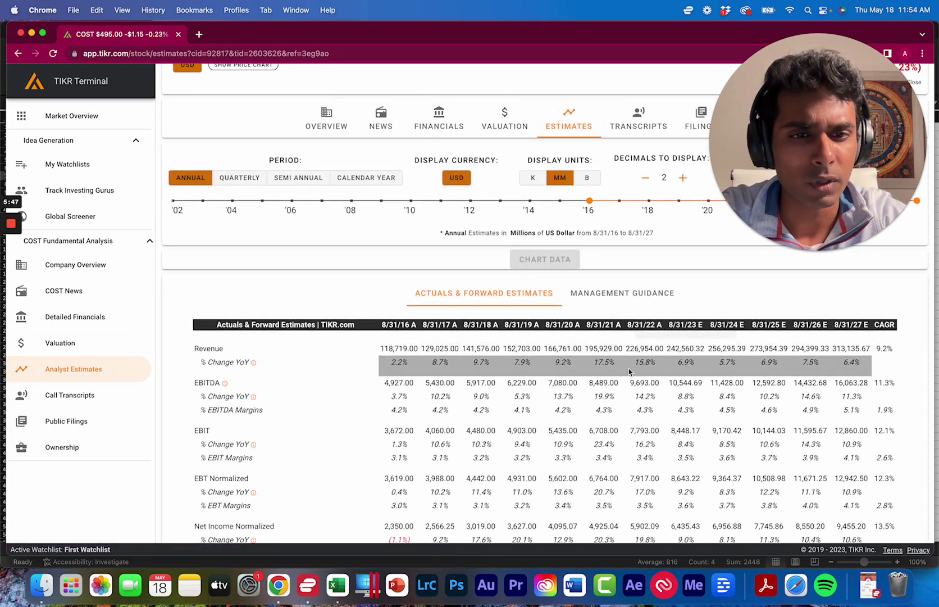
pyautogui.moveTo(678, 365); pyautogui.dragTo(868, 368)
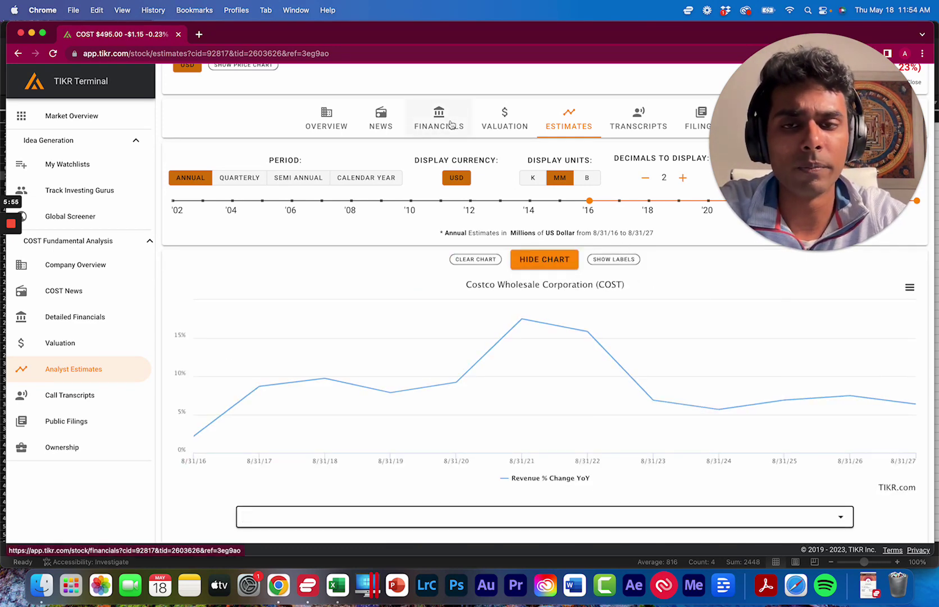
# - Switch to Excel and review the Market Share row for 2020–2022 on Sheet1
pyautogui.press('super+Tab')
pyautogui.click(260, 242)
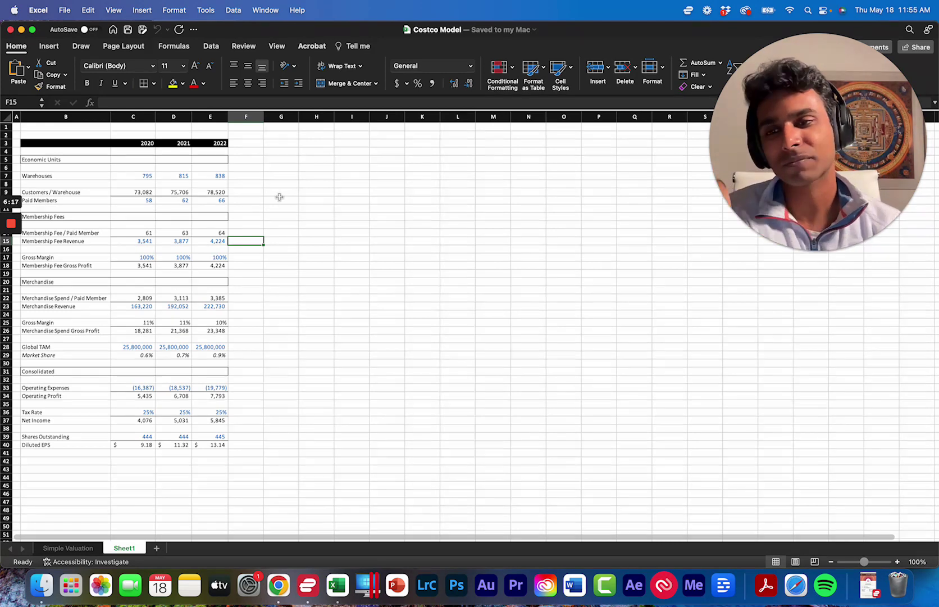
pyautogui.moveTo(59, 355); pyautogui.dragTo(222, 355)
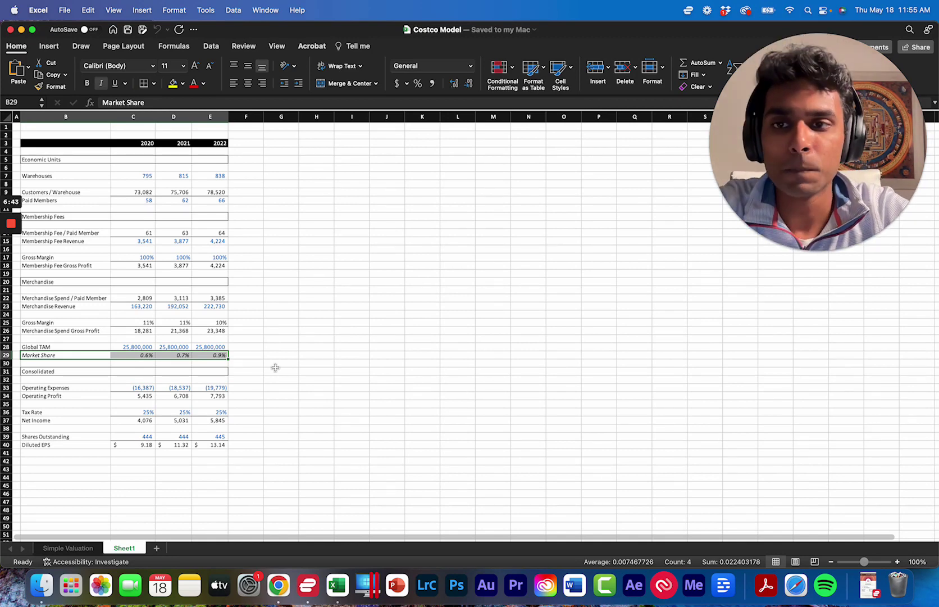
# - Return to TIKR in Chrome, open Costco's valuation multiples and examine the NTM Price / Normalized Earnings row
pyautogui.press('super+Tab')
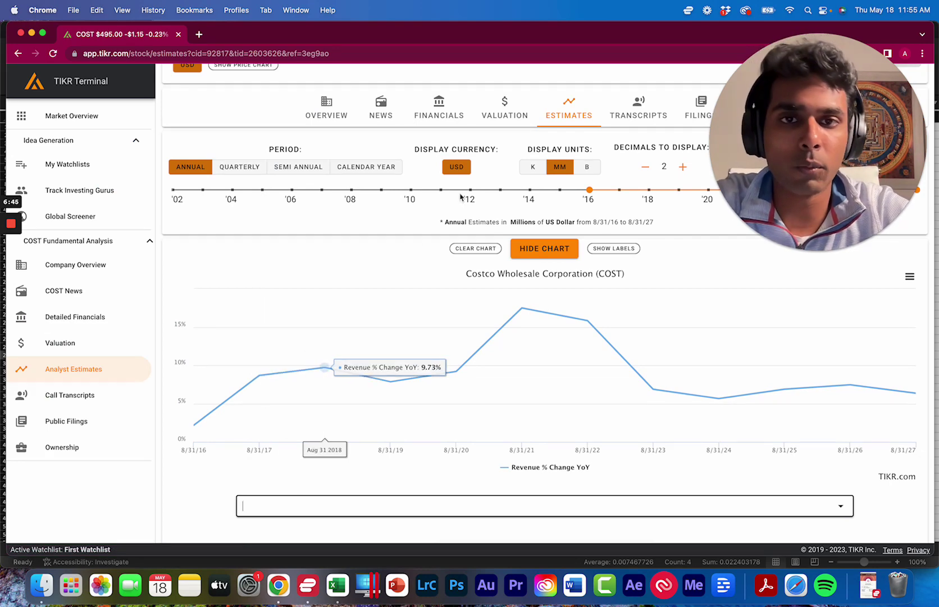
pyautogui.scroll(1, 545, 130)
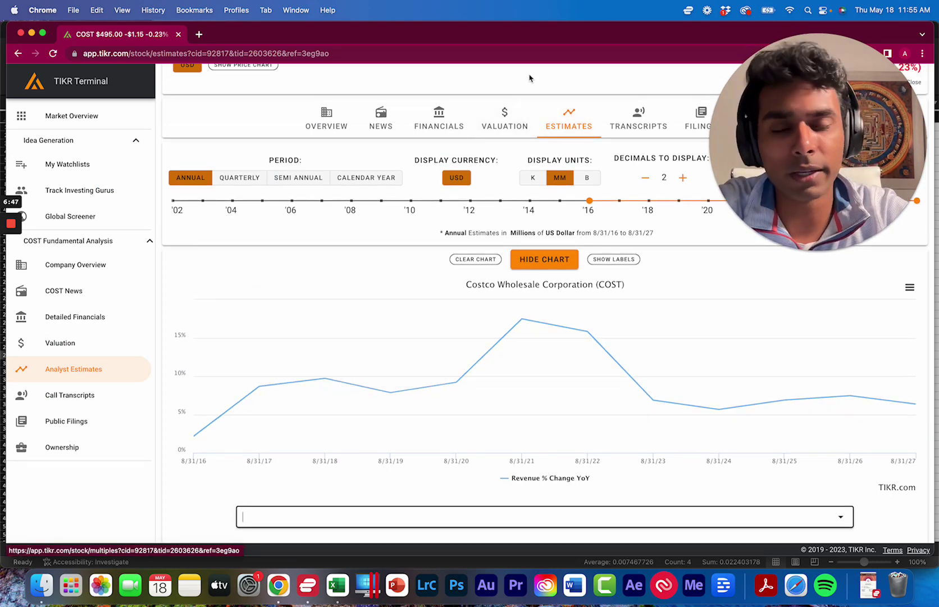
pyautogui.click(509, 121)
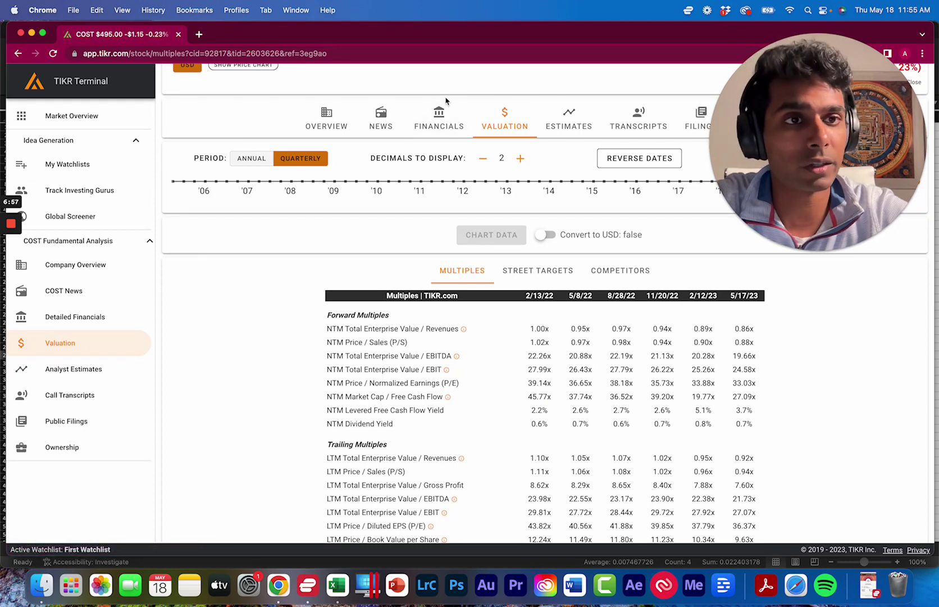
pyautogui.press('super+Tab')
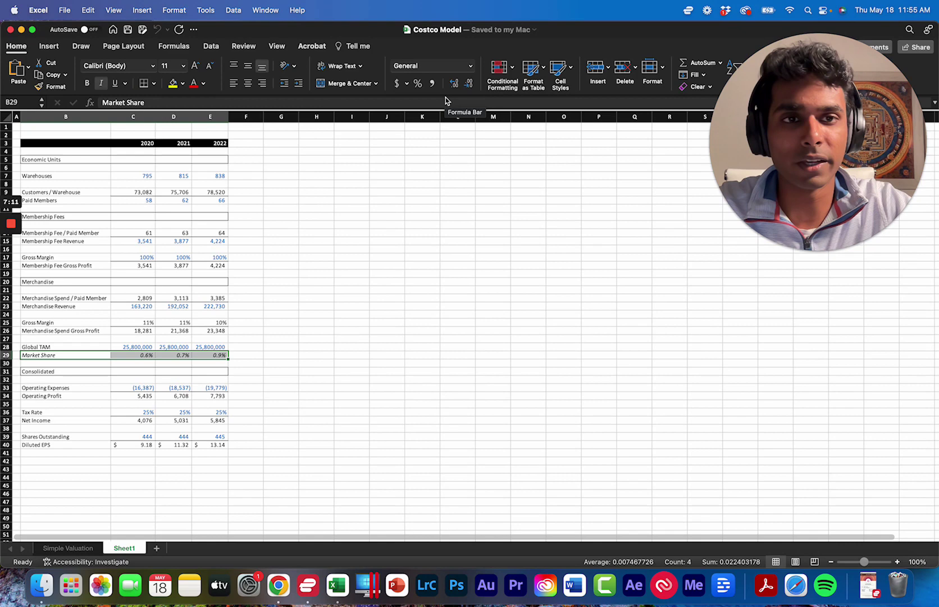
pyautogui.moveTo(829, 143); pyautogui.dragTo(473, 144)
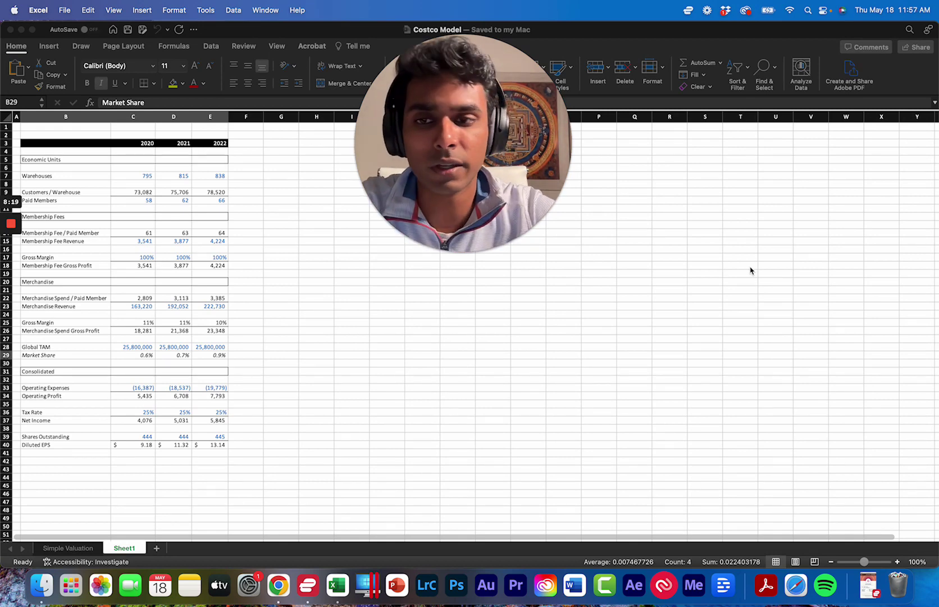
pyautogui.press('super+Tab')
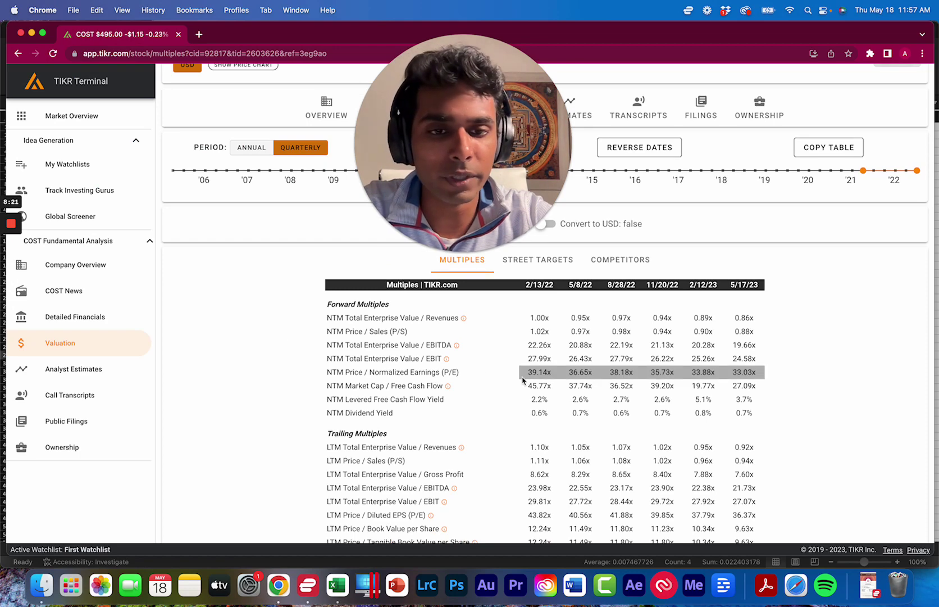
pyautogui.press('super+Tab')
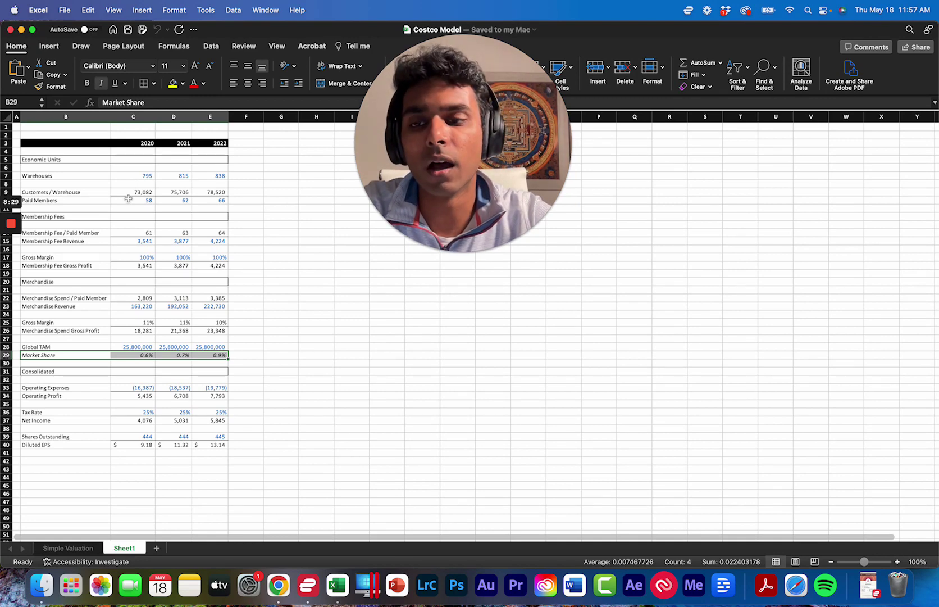
pyautogui.press('super+Tab')
pyautogui.scroll(3, 289, 248)
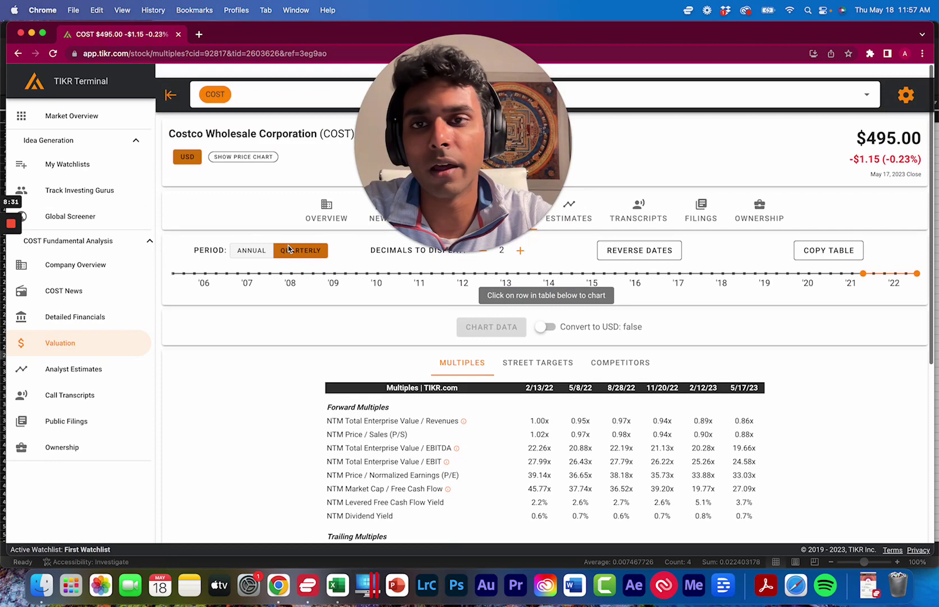
# - Review the Merchandise Spend / Paid Member values for 2020–2022 on Excel's Sheet1
pyautogui.press('super+Tab')
pyautogui.click(127, 297)
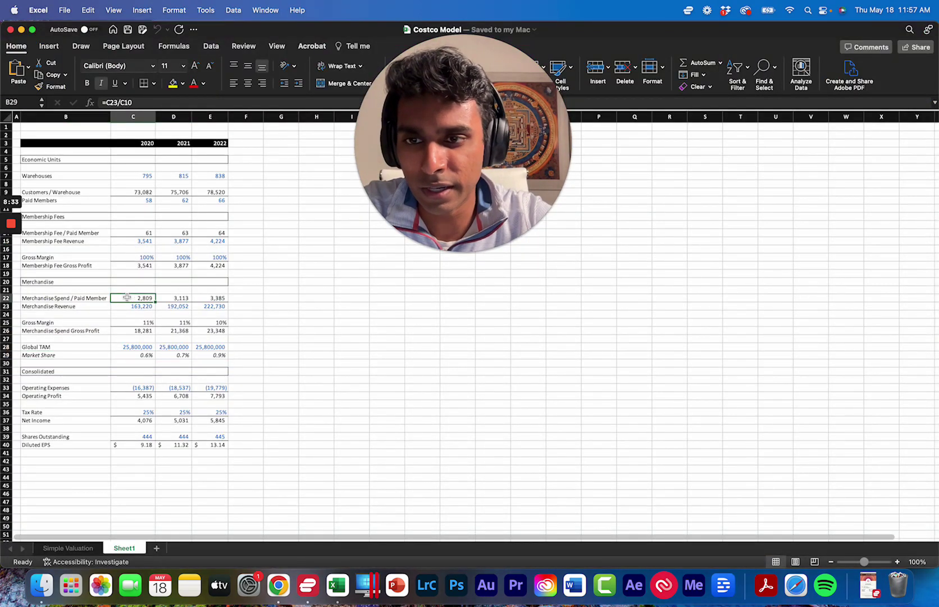
pyautogui.moveTo(127, 297); pyautogui.dragTo(216, 298)
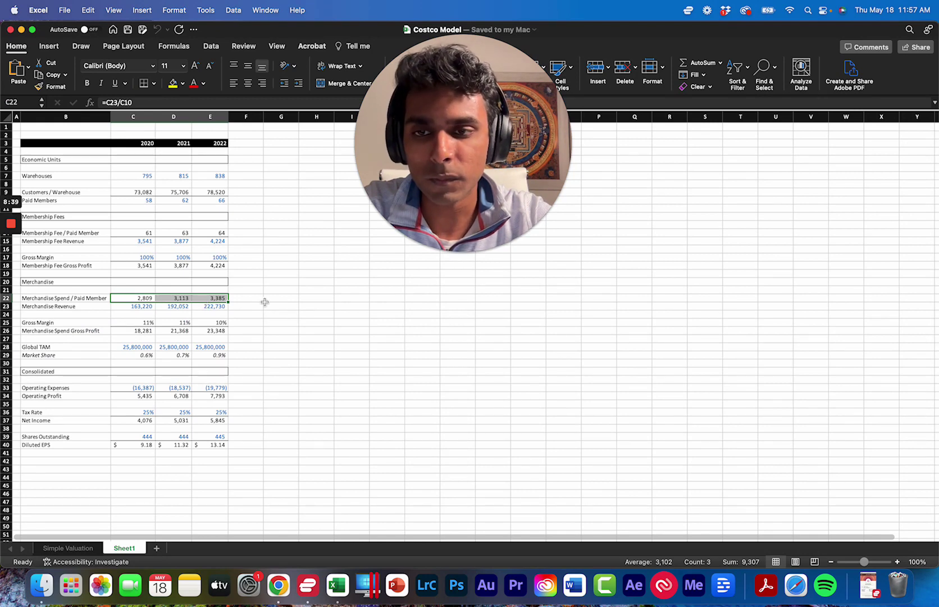
pyautogui.press('super+Tab')
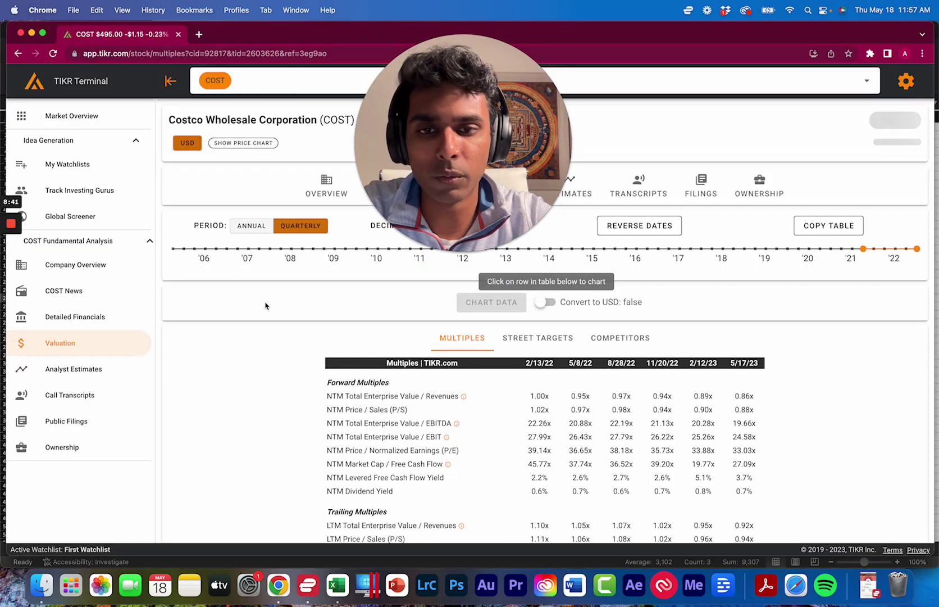
pyautogui.press('super+Tab')
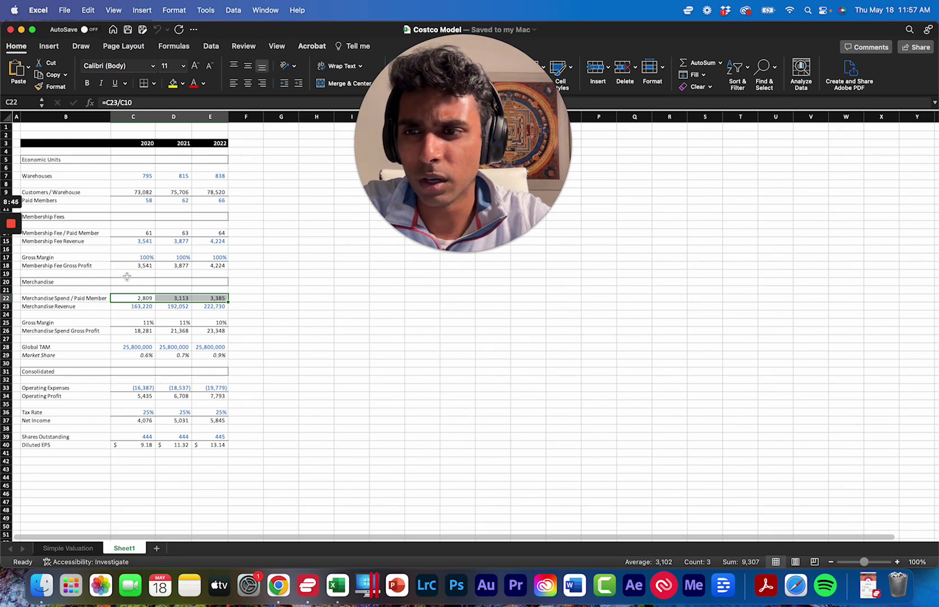
# - Calculate 2020 total revenue per warehouse in cell C6 with the formula =(C15+C23)/C7
pyautogui.click(136, 168)
pyautogui.write('=')
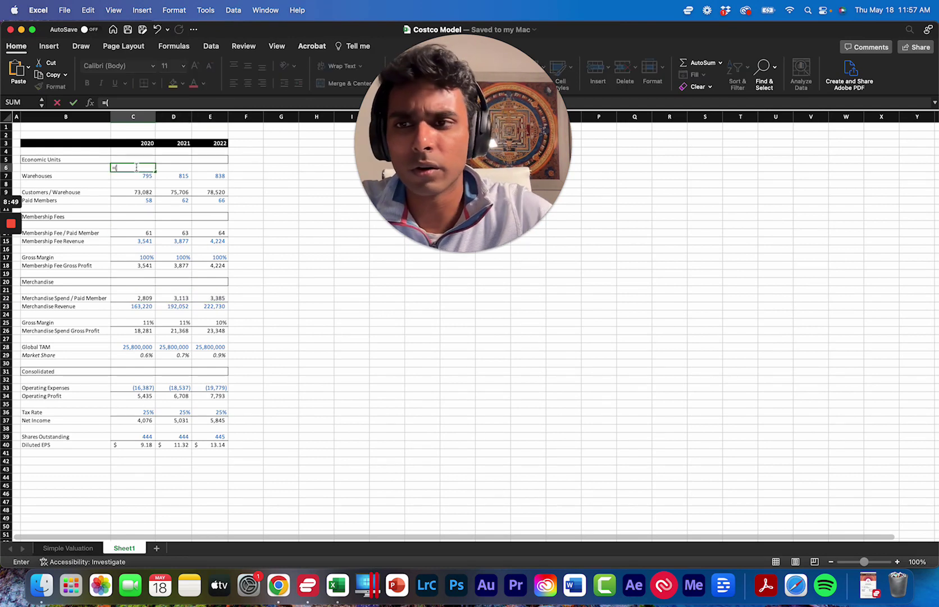
pyautogui.write('(')
pyautogui.press('Down')
pyautogui.press('Down')
pyautogui.press('Down')
pyautogui.press('Down')
pyautogui.press('Down')
pyautogui.press('Down')
pyautogui.press('Down')
pyautogui.press('Down')
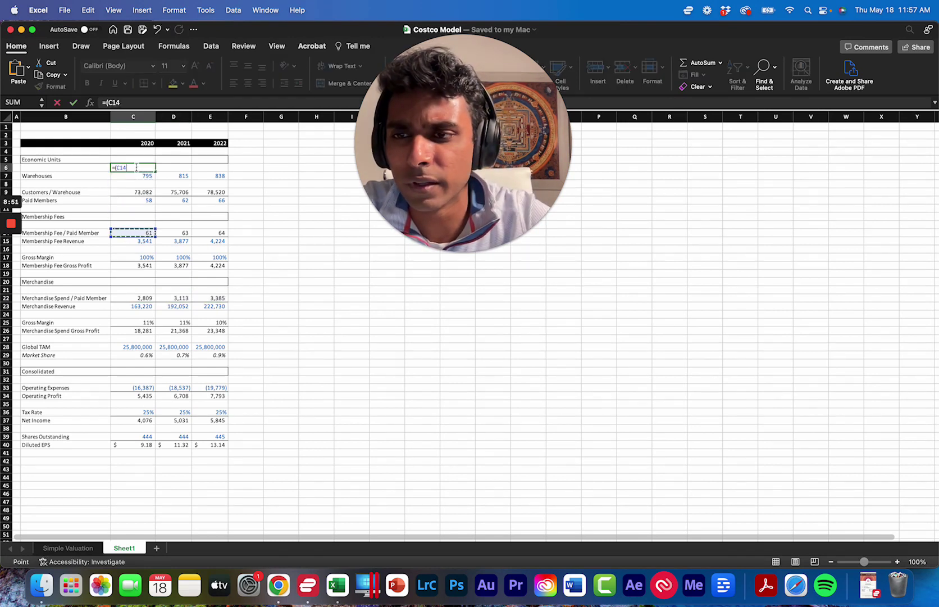
pyautogui.press('Down')
pyautogui.write('+')
pyautogui.press('Down')
pyautogui.press('Down')
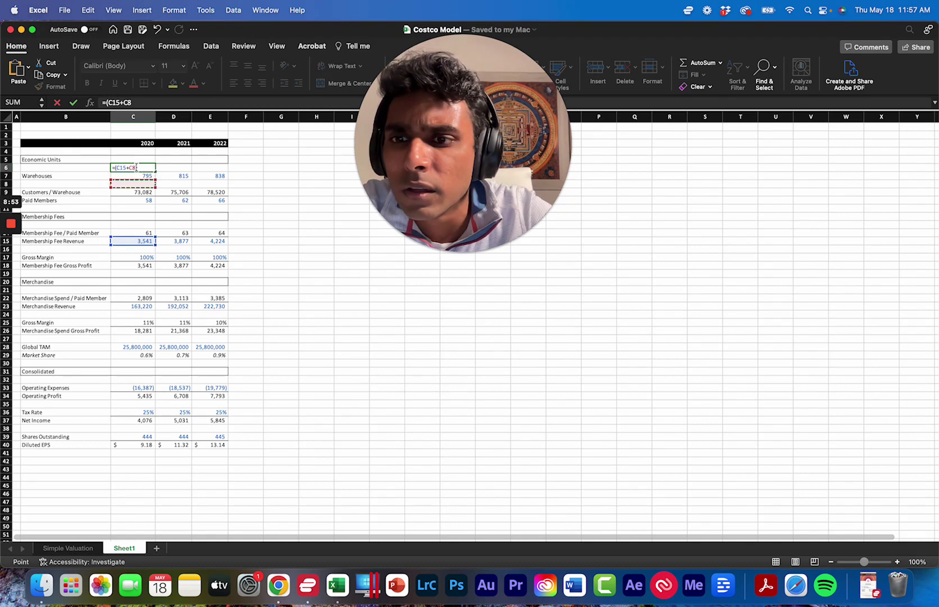
pyautogui.press('Down')
pyautogui.press('Down')
pyautogui.press('Down')
pyautogui.press('Down')
pyautogui.press('Down')
pyautogui.press('Down')
pyautogui.press('Down')
pyautogui.press('Down')
pyautogui.press('Down')
pyautogui.press('Down')
pyautogui.press('Down')
pyautogui.press('Down')
pyautogui.press('Down')
pyautogui.press('Down')
pyautogui.press('Down')
pyautogui.write(')')
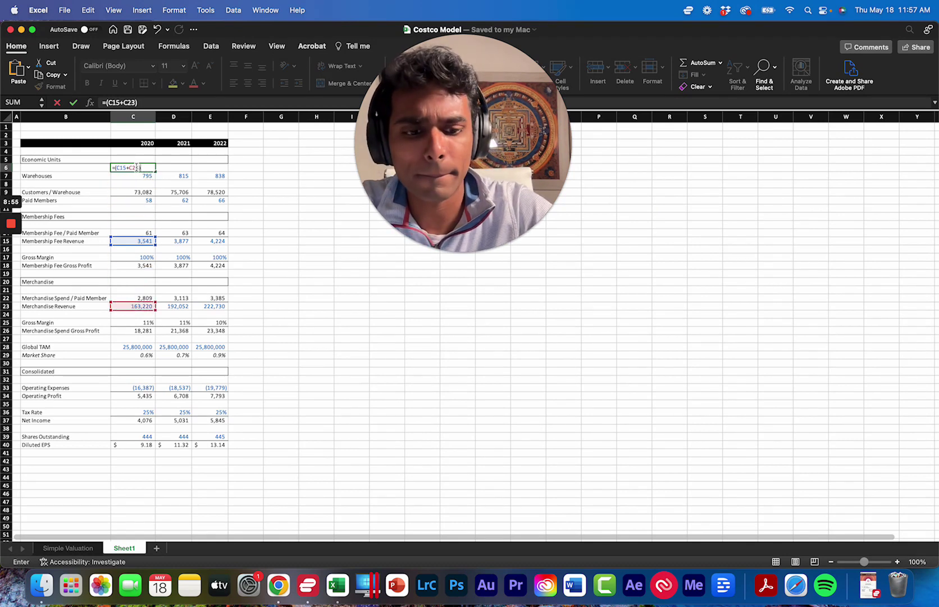
pyautogui.write('/')
pyautogui.press('Down')
pyautogui.press('Return')
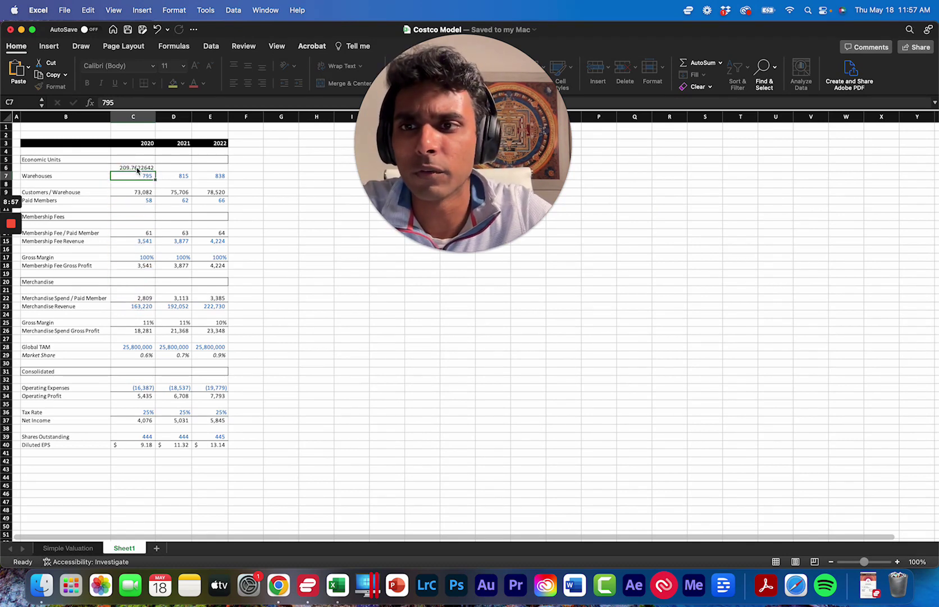
# - Copy the revenue-per-warehouse formula from C6 across the 2021 and 2022 columns
pyautogui.press('Up')
pyautogui.press('super+c')
pyautogui.hotkey('shift', 'Right')
pyautogui.hotkey('shift', 'Right')
pyautogui.press('super+v')
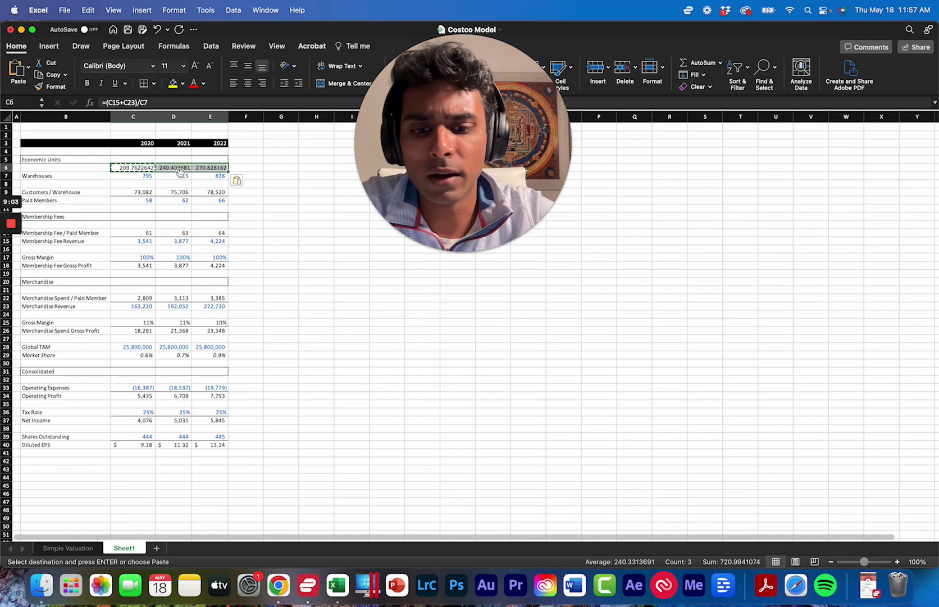
# - Format the revenue-per-warehouse values in C6:E6 with the comma style and no decimal places
pyautogui.moveTo(434, 110); pyautogui.dragTo(562, 110)
pyautogui.click(433, 83)
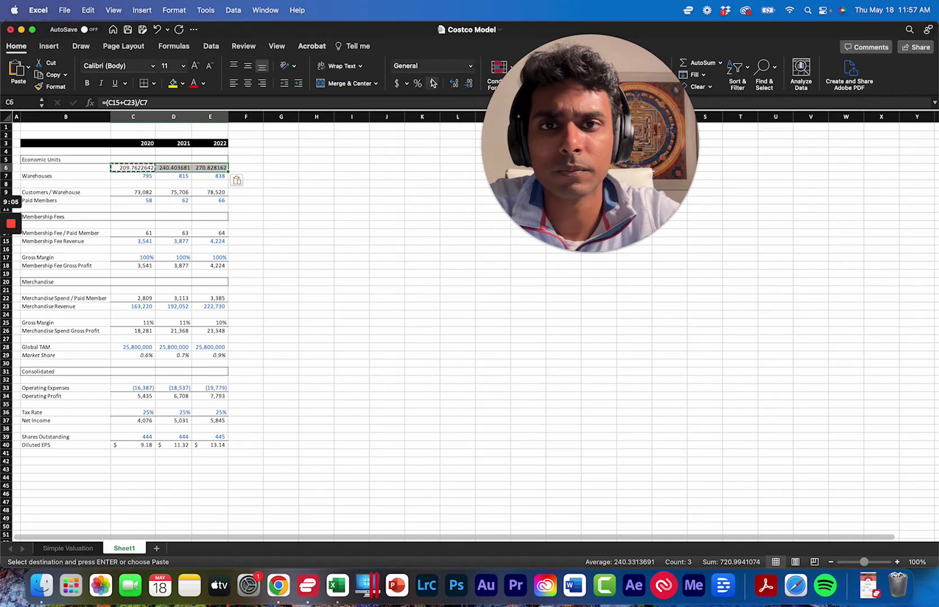
pyautogui.click(469, 83)
pyautogui.click(469, 83)
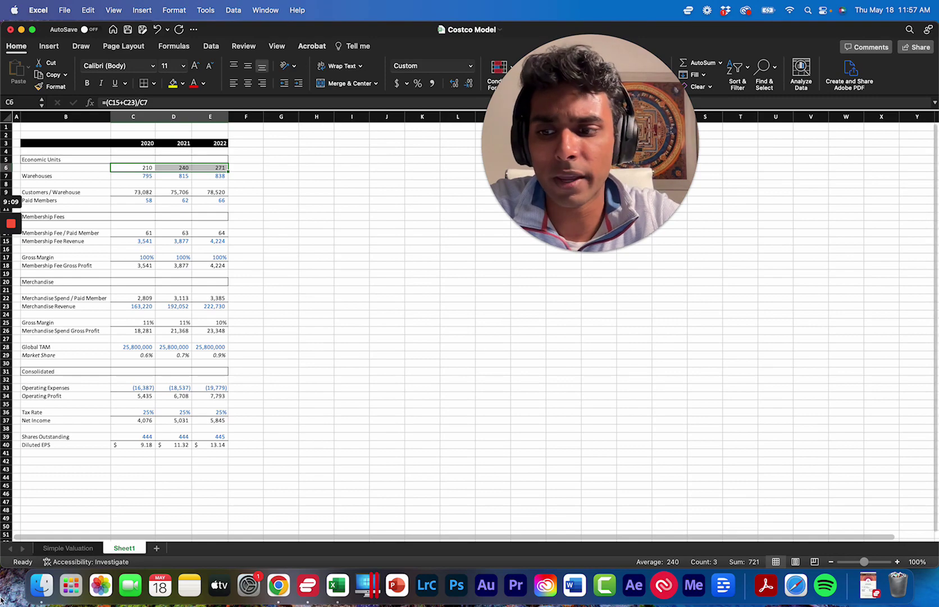
# - Minimize the Chrome and Excel windows and open Costco Case Docs_2.pdf from the desktop
pyautogui.press('super+Tab')
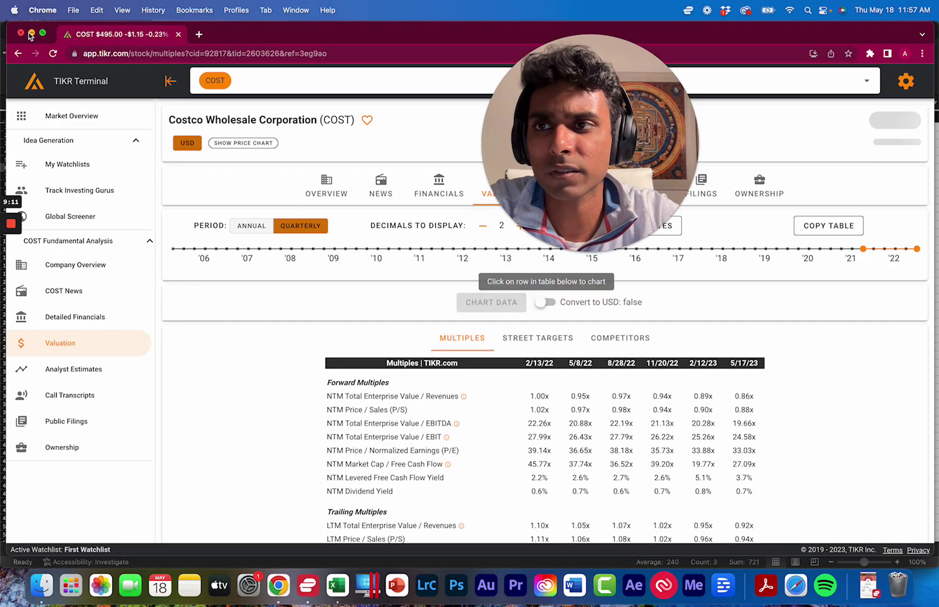
pyautogui.click(23, 30)
pyautogui.click(22, 30)
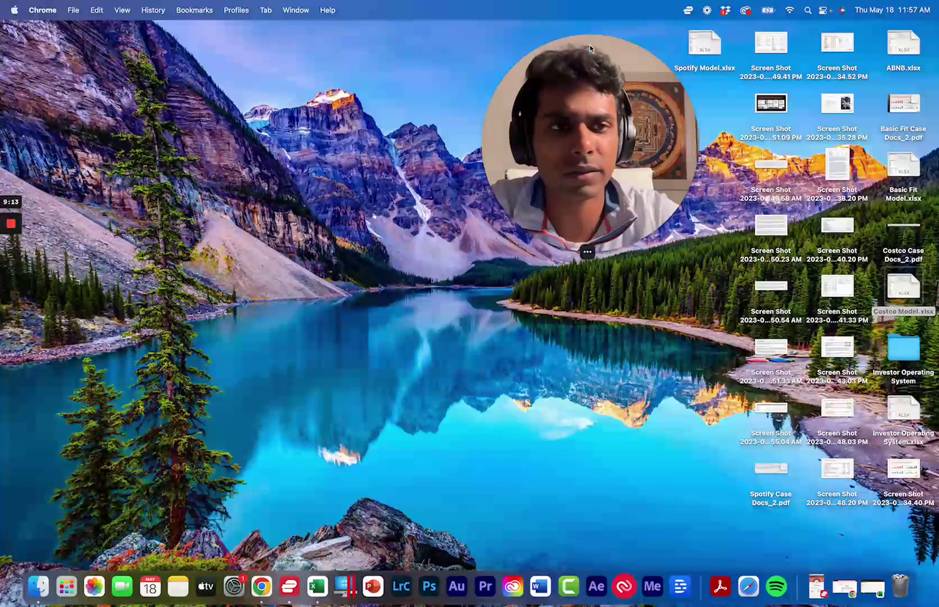
pyautogui.doubleClick(906, 231)
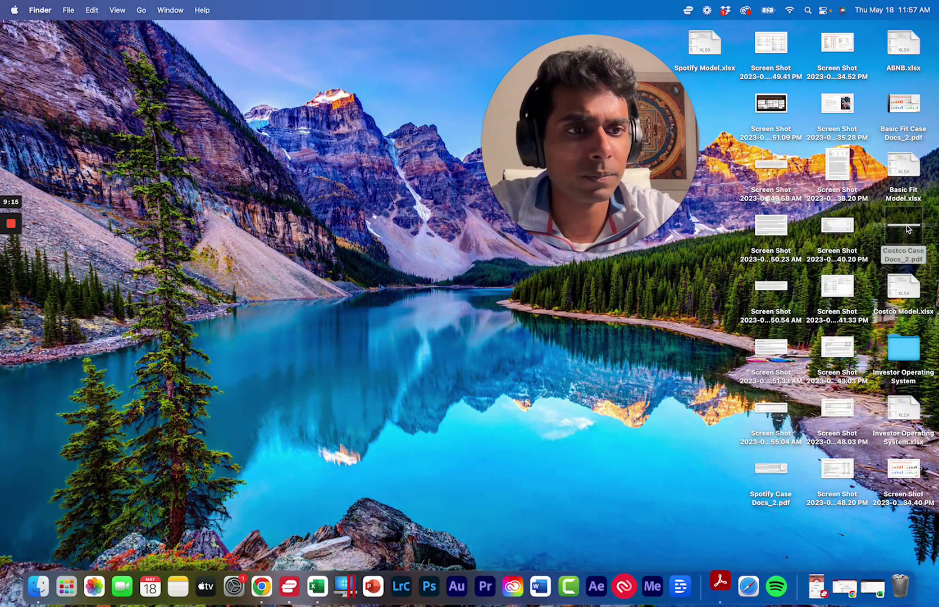
# - Review the Average Sales Per Warehouse table on page 2 of the case document, and switch back to the Costco Model workbook in Excel
pyautogui.scroll(-3, 419, 333)
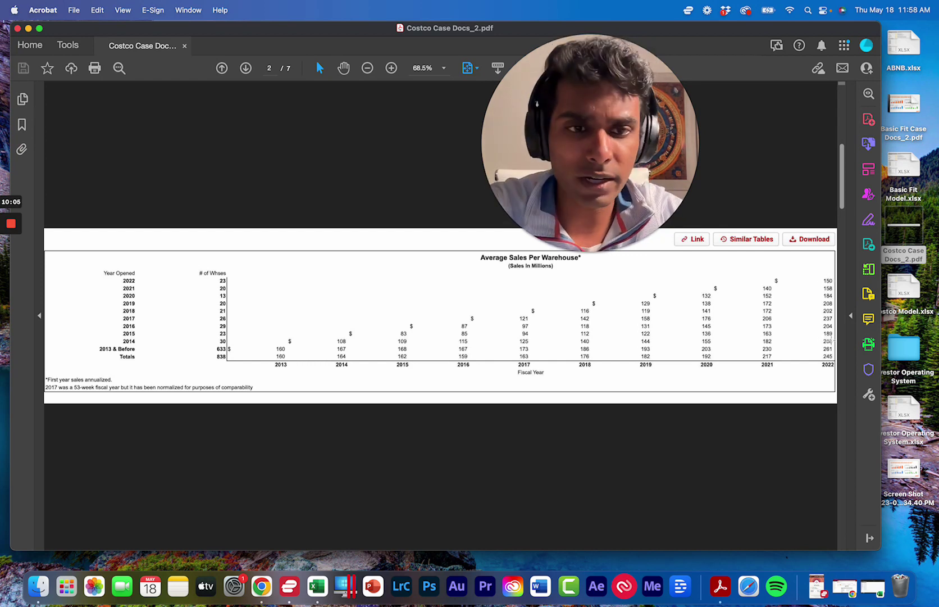
pyautogui.press('super+Tab')
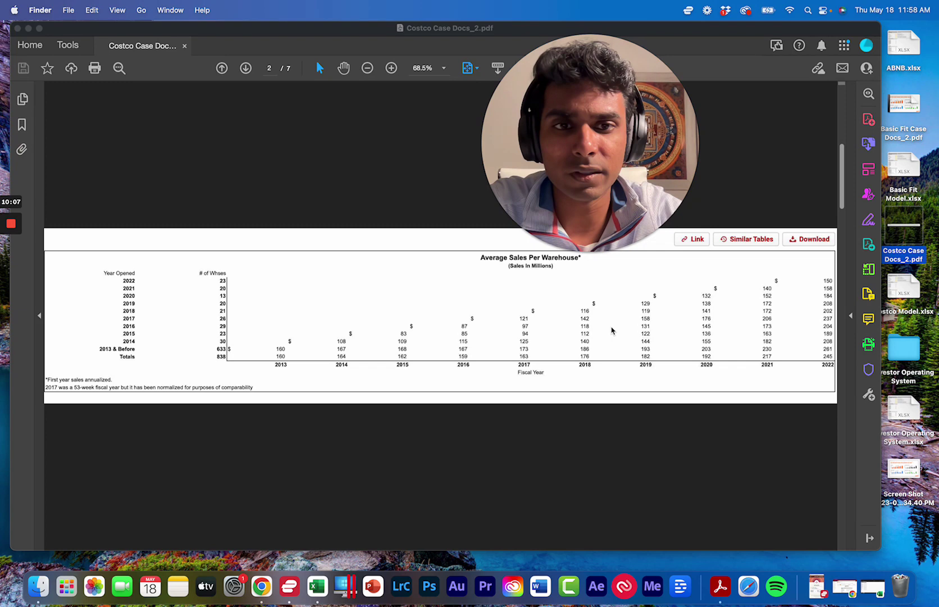
pyautogui.press('super+Tab')
pyautogui.press('super+Tab')
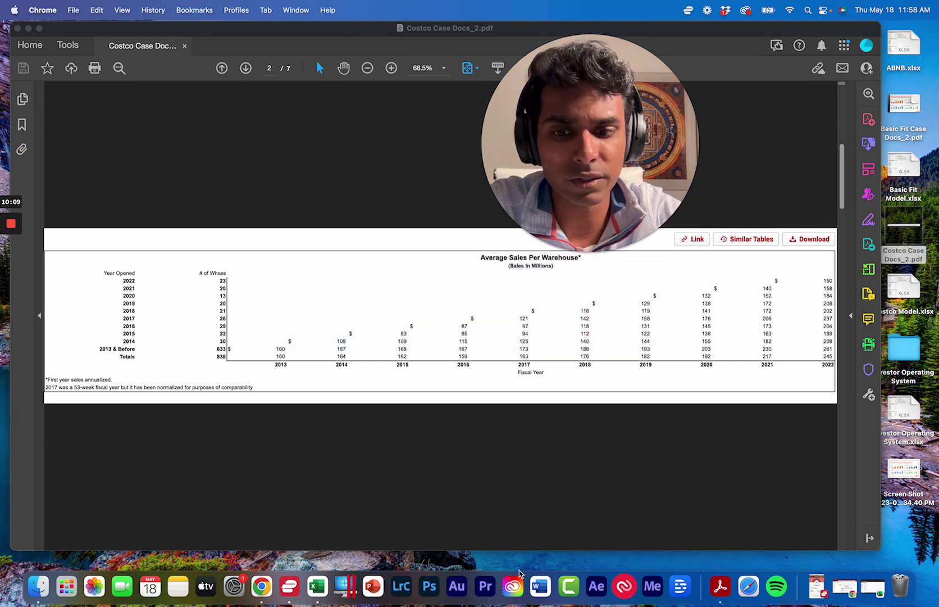
pyautogui.click(317, 574)
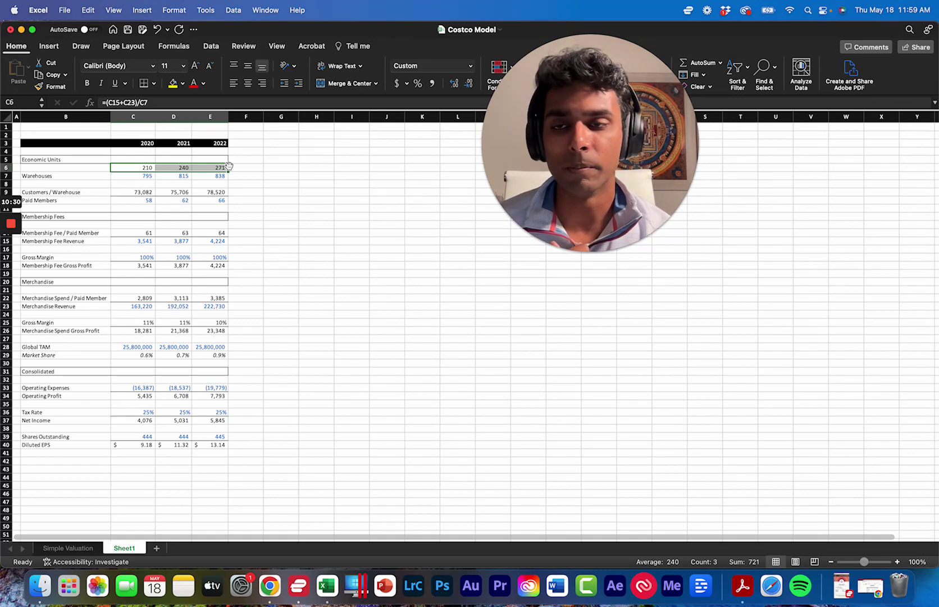
# - Switch to TIKR in Chrome and open Costco's Estimates page to examine the actual and forecast annual revenue growth
pyautogui.press('super+Tab')
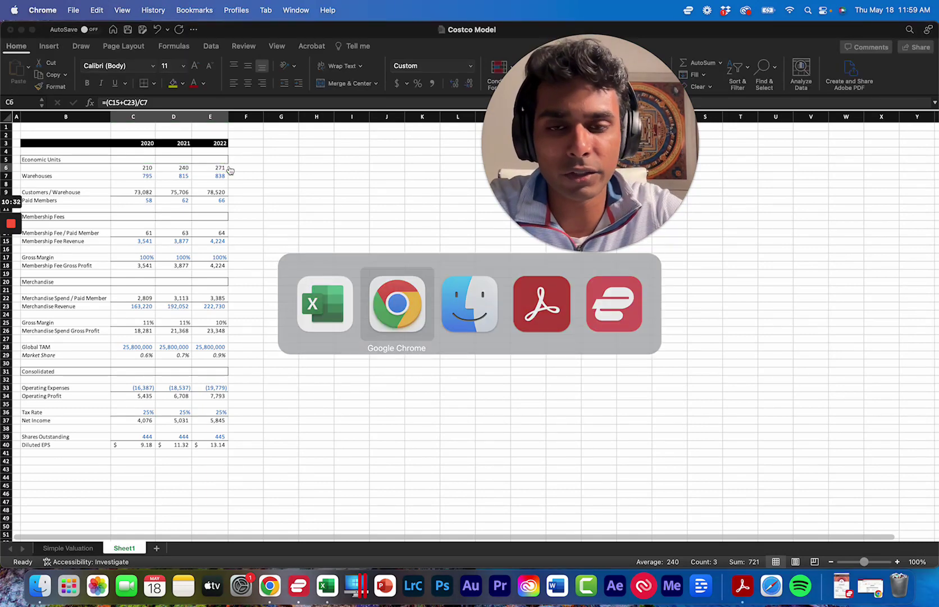
pyautogui.click(270, 586)
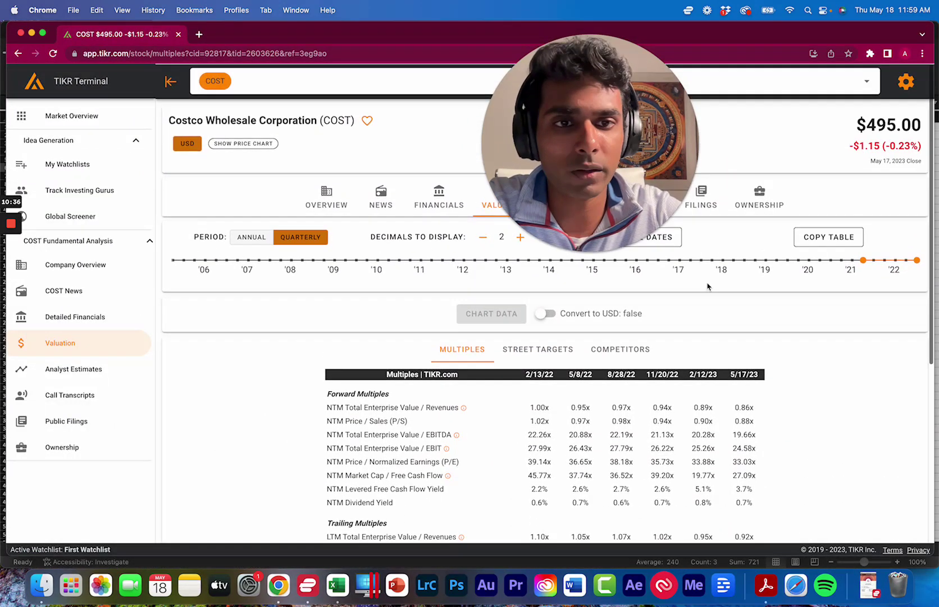
pyautogui.moveTo(670, 123); pyautogui.dragTo(897, 121)
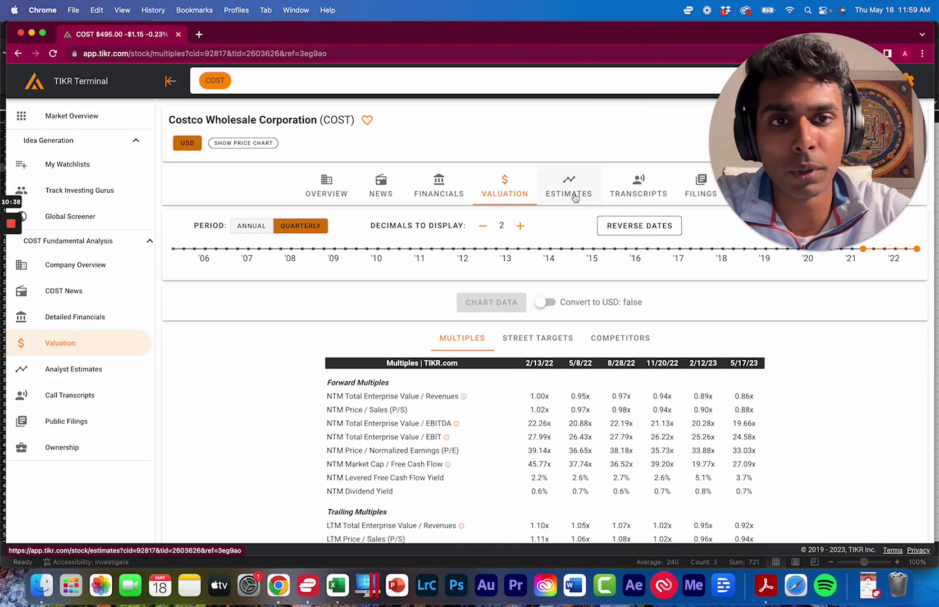
pyautogui.click(570, 193)
pyautogui.scroll(-5, 570, 368)
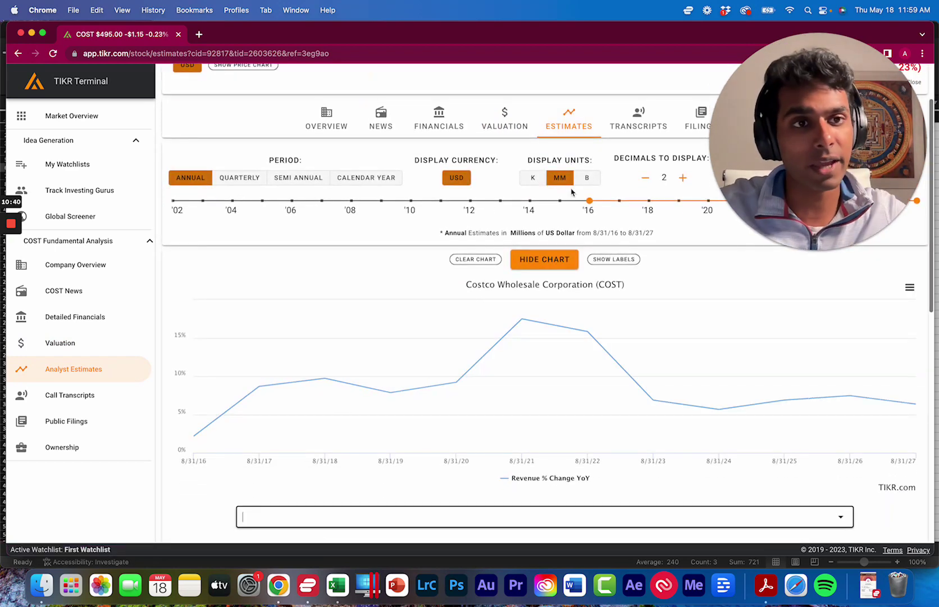
pyautogui.scroll(-3, 570, 368)
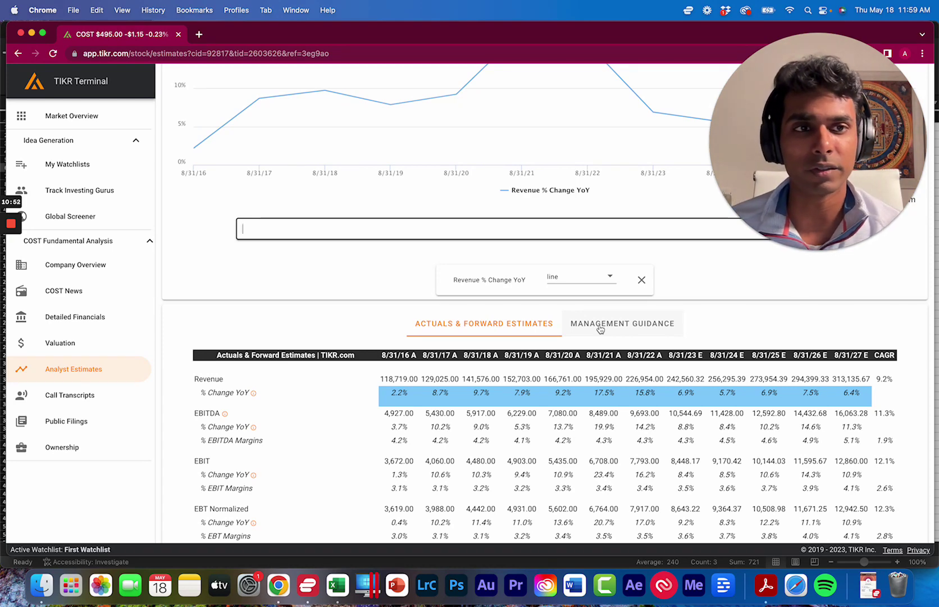
# - Examine the net income, EPS and free cash flow rows in the Actuals & Forward Estimates table
pyautogui.moveTo(817, 111); pyautogui.dragTo(452, 106)
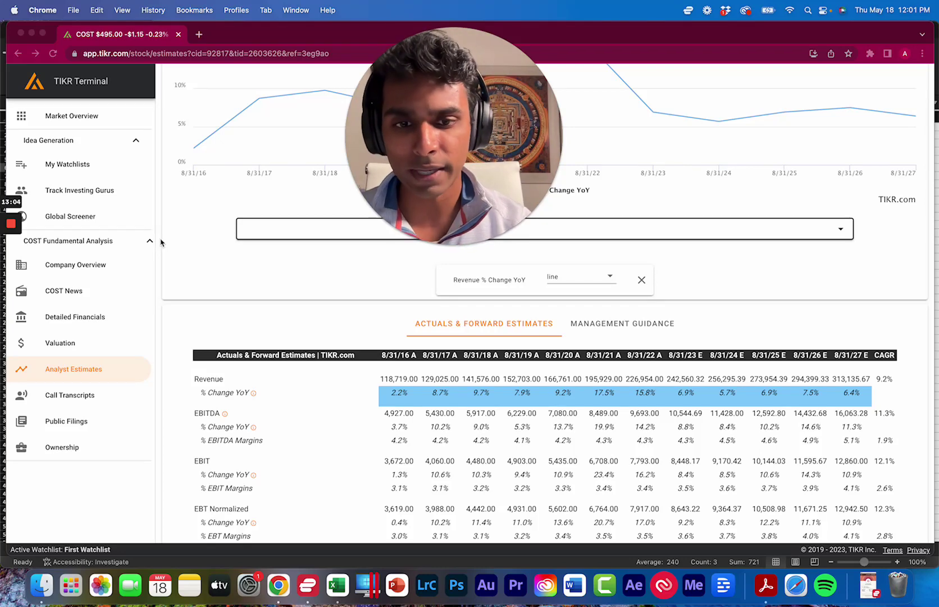
pyautogui.scroll(-4, 679, 388)
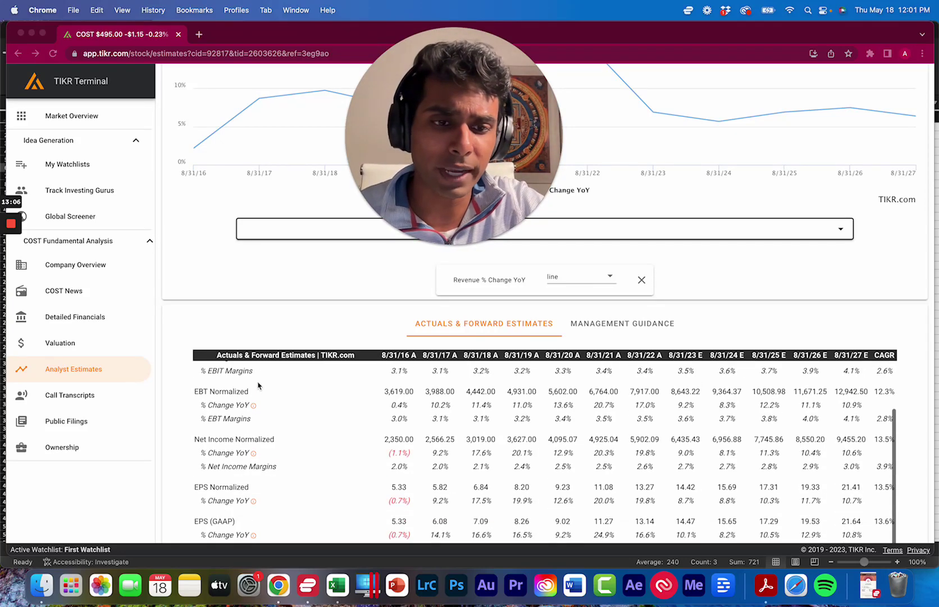
pyautogui.scroll(-3, 680, 387)
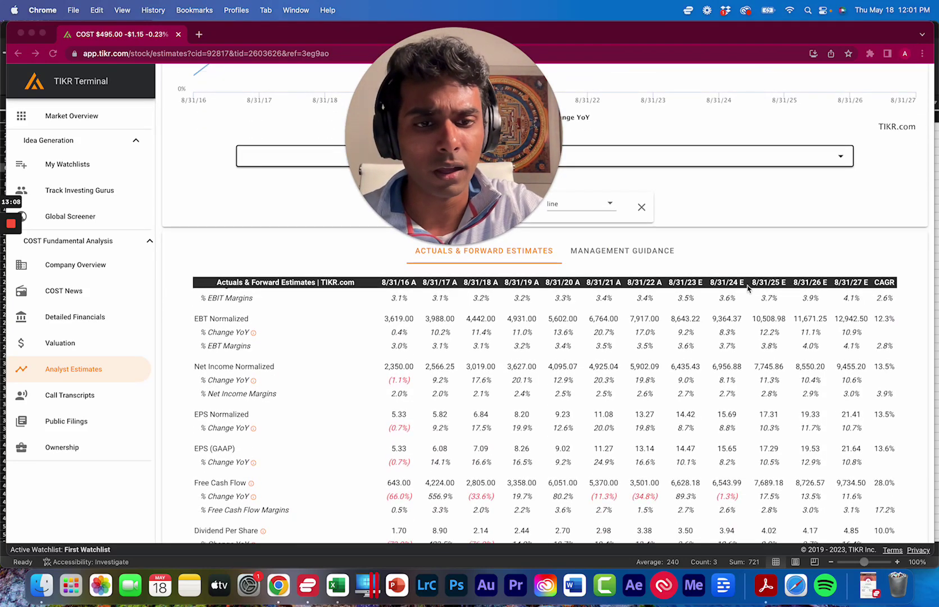
pyautogui.scroll(-1, 889, 185)
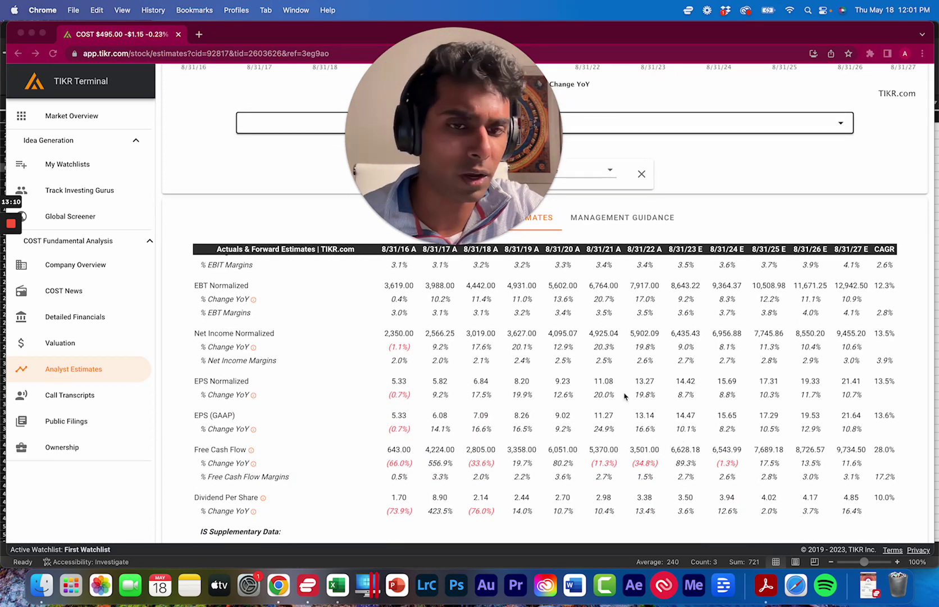
# - Return to the Costco Model workbook in Excel and select cell B2 above the year header row
pyautogui.click(337, 584)
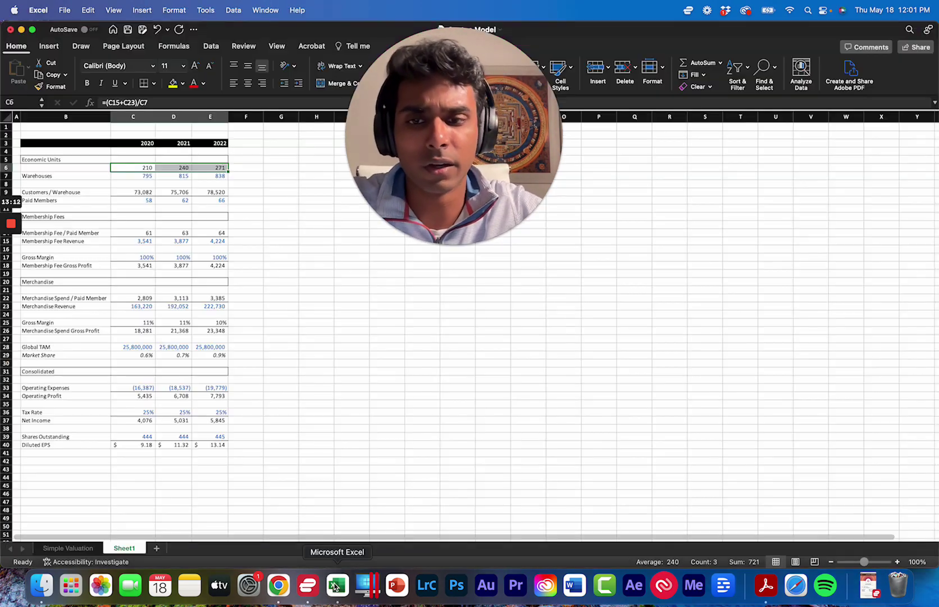
pyautogui.click(90, 136)
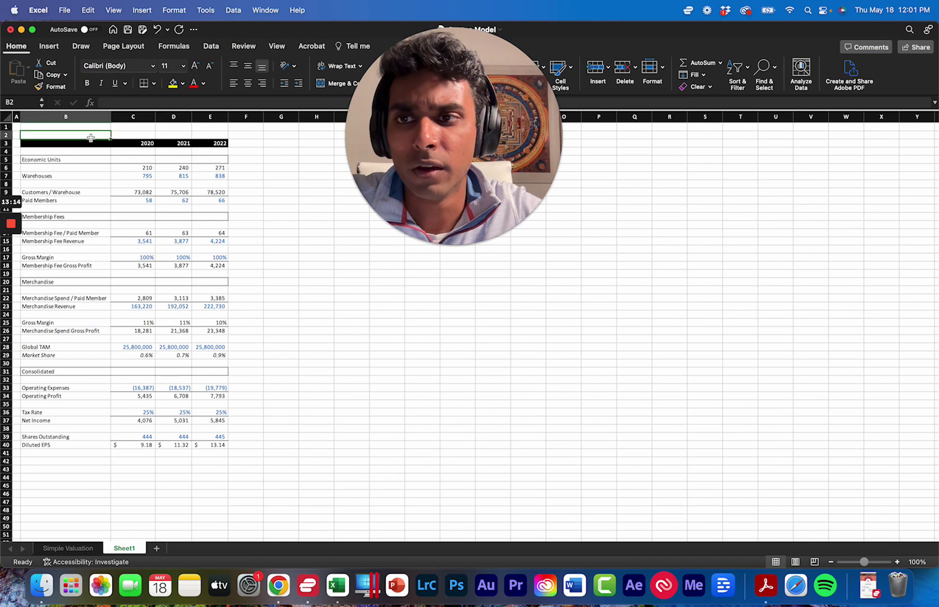